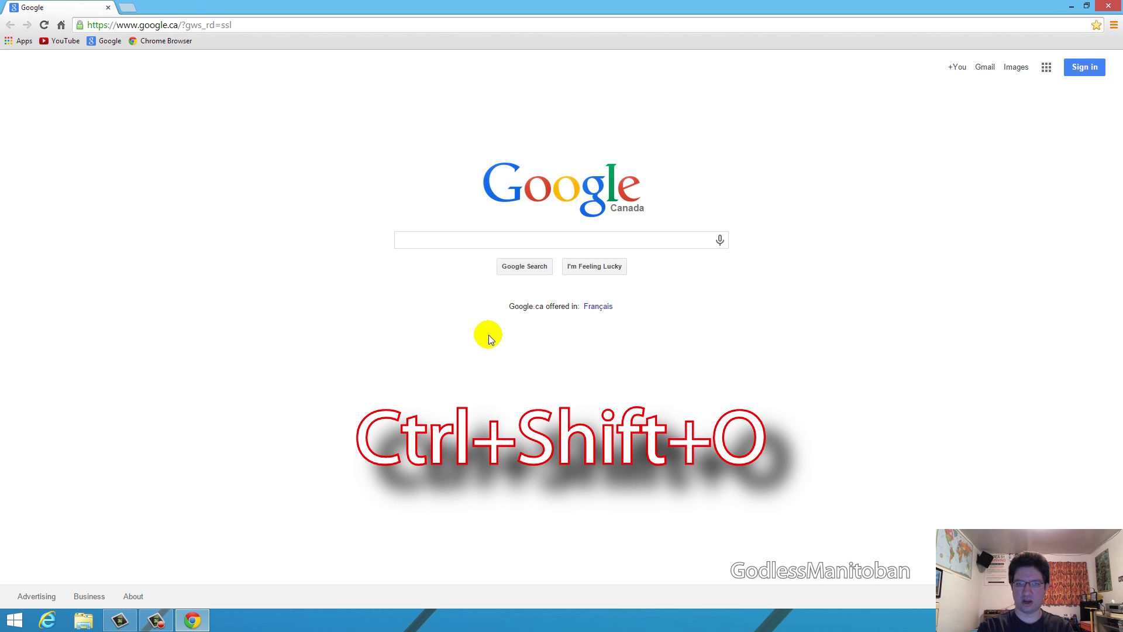
Open Chrome's Bookmark Manager with Ctrl+Shift+O, showing the YouTube, Google and Chrome Browser bookmarks
{"action": "key", "text": "ctrl+shift+o"}
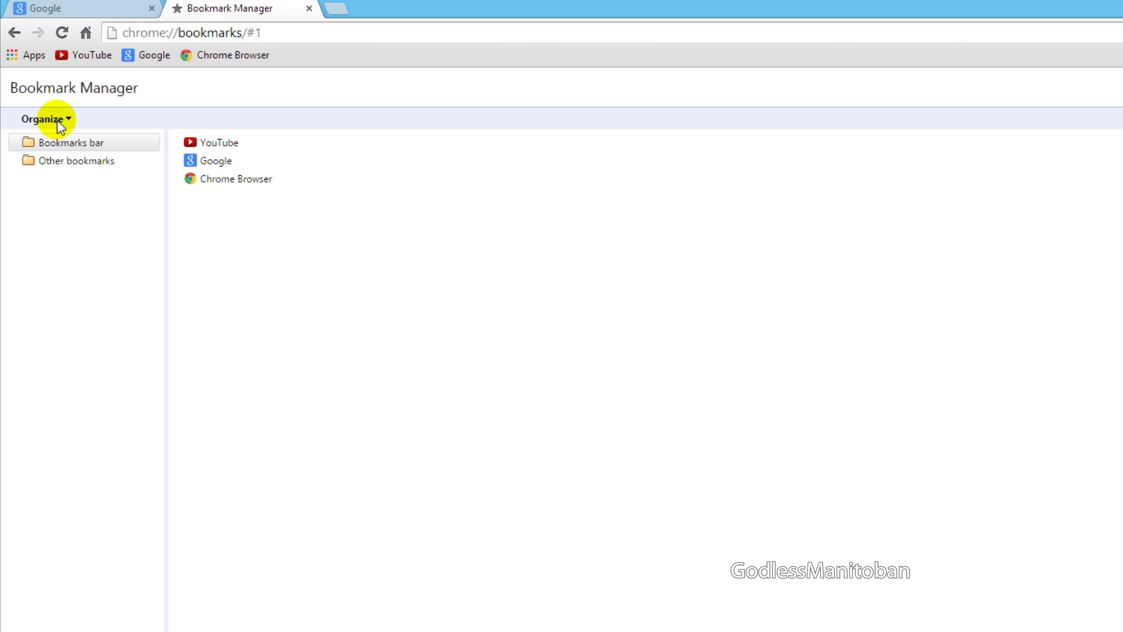
Export the bookmarks from Organize to the HTML file bookmarks_11_21_14 on the Desktop
{"action": "left_click", "coordinate": [61, 123]}
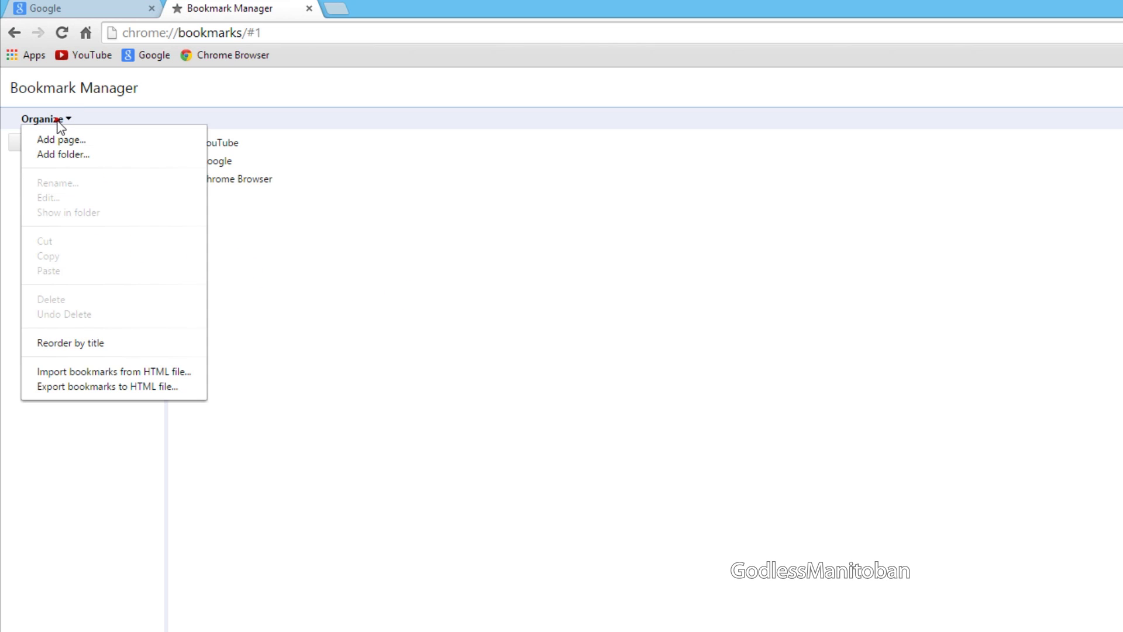
{"action": "left_click", "coordinate": [97, 389]}
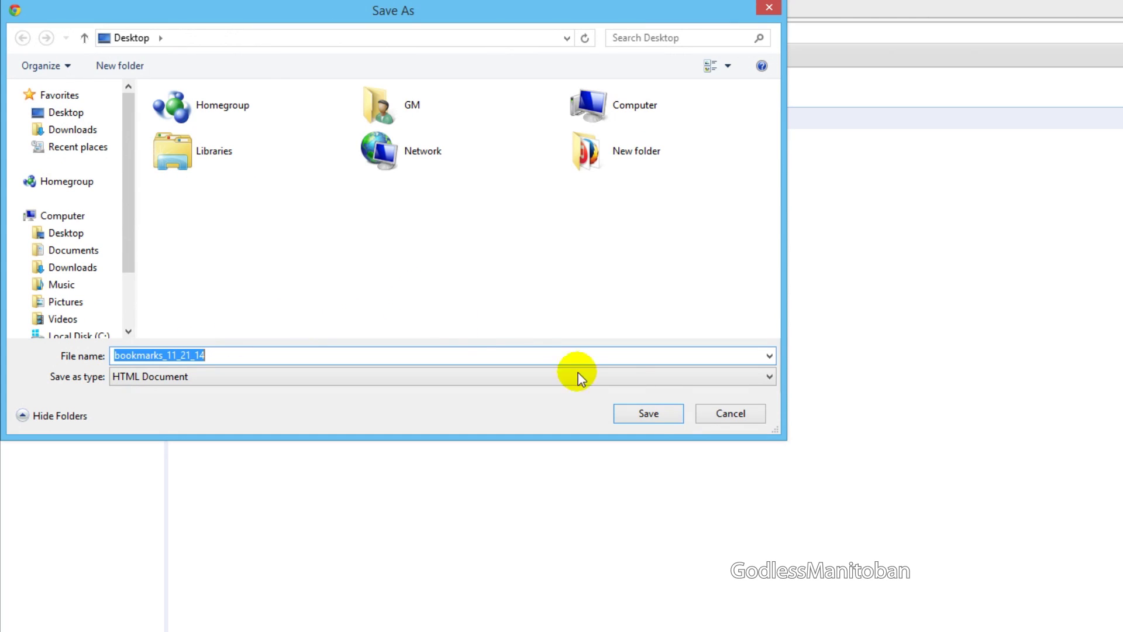
{"action": "left_click", "coordinate": [647, 413]}
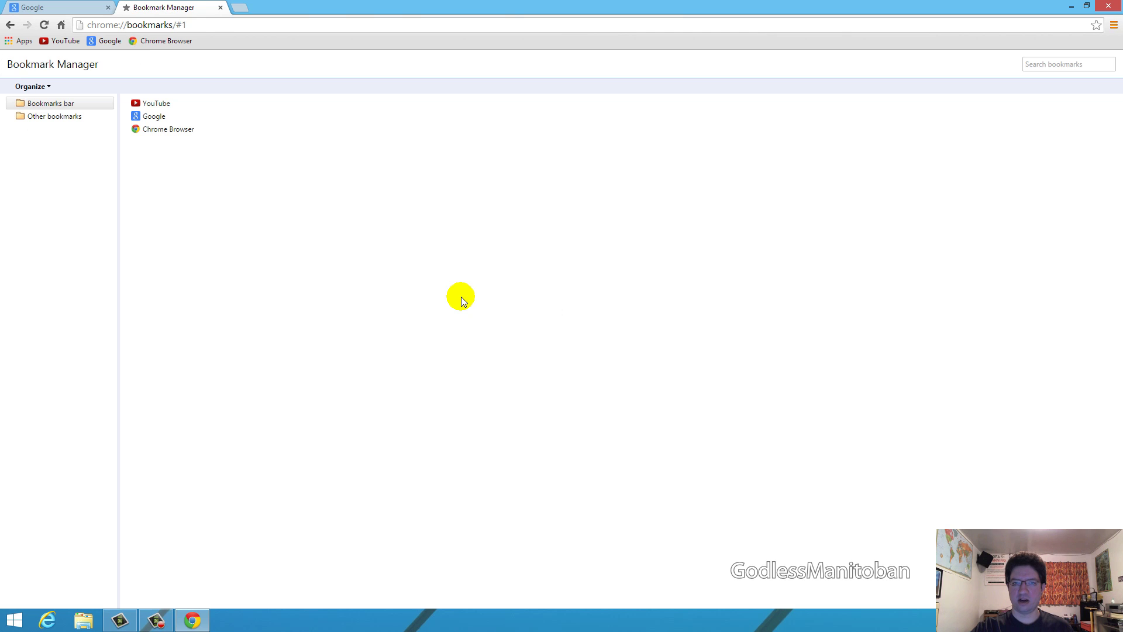
Close the Bookmark Manager tab and Chrome, then launch Control Panel from the Settings charm
{"action": "key", "text": "ctrl+w"}
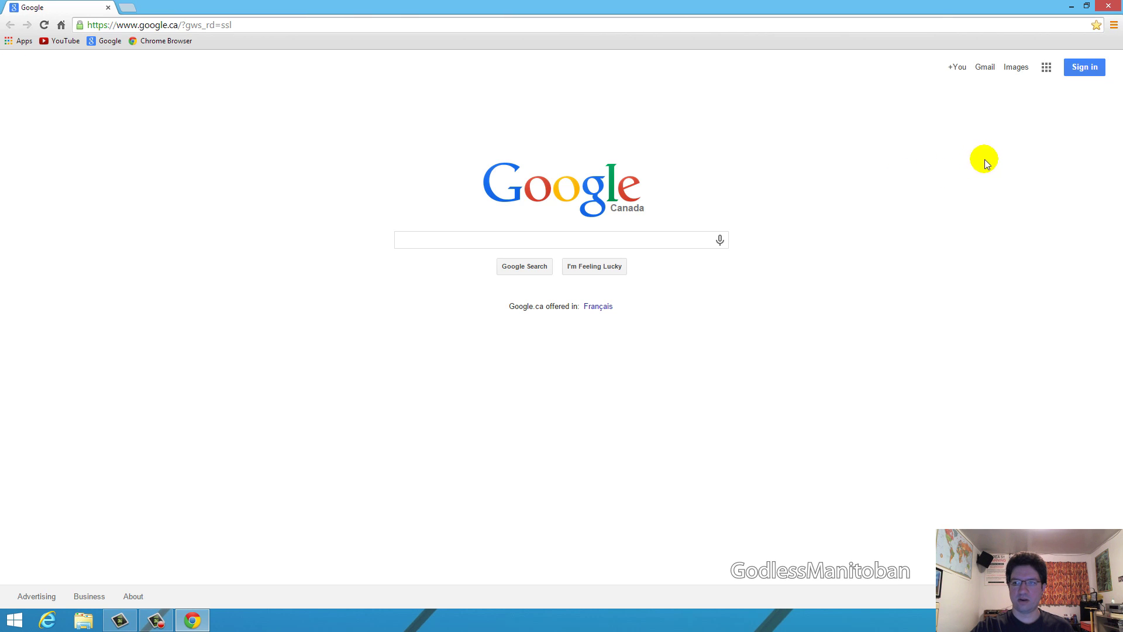
{"action": "left_click", "coordinate": [1109, 7]}
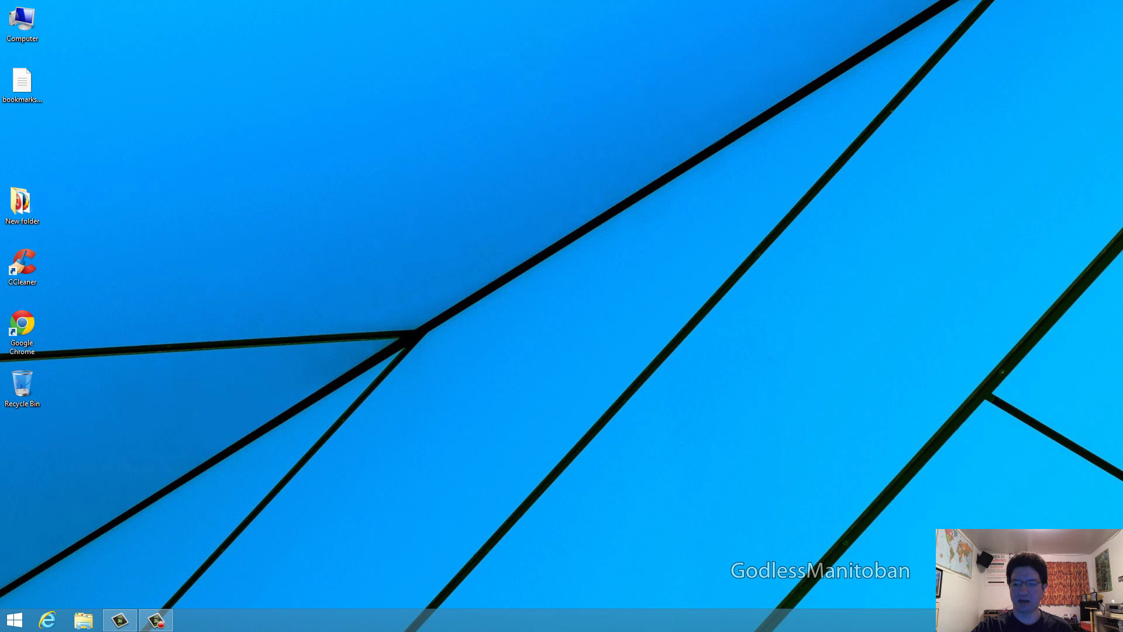
{"action": "mouse_move", "coordinate": [1121, 629]}
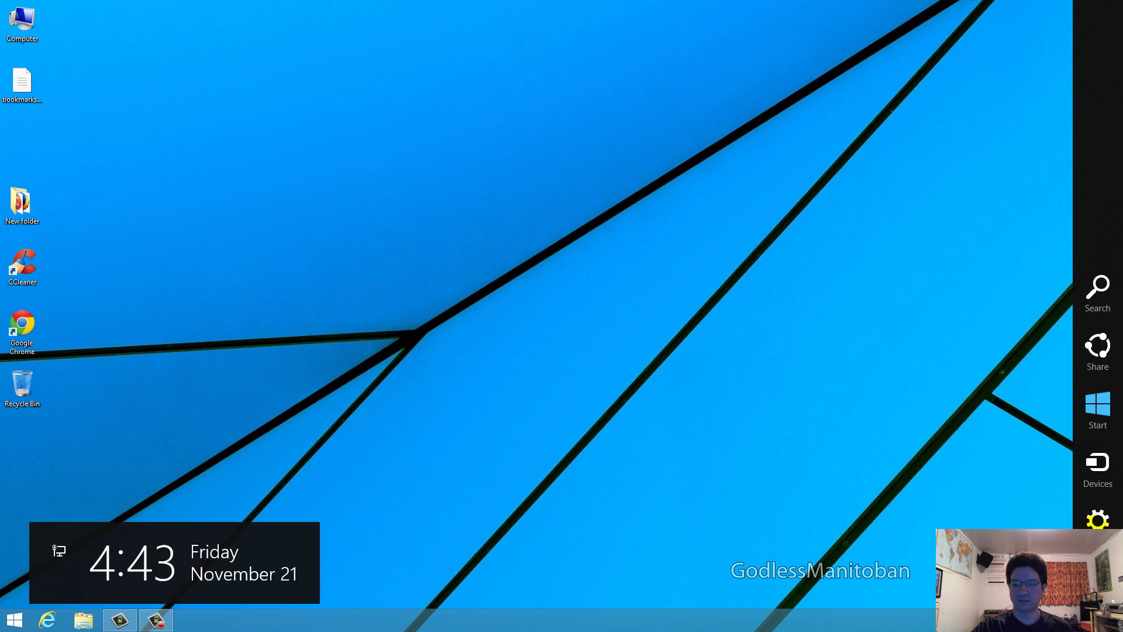
{"action": "left_click", "coordinate": [1095, 524]}
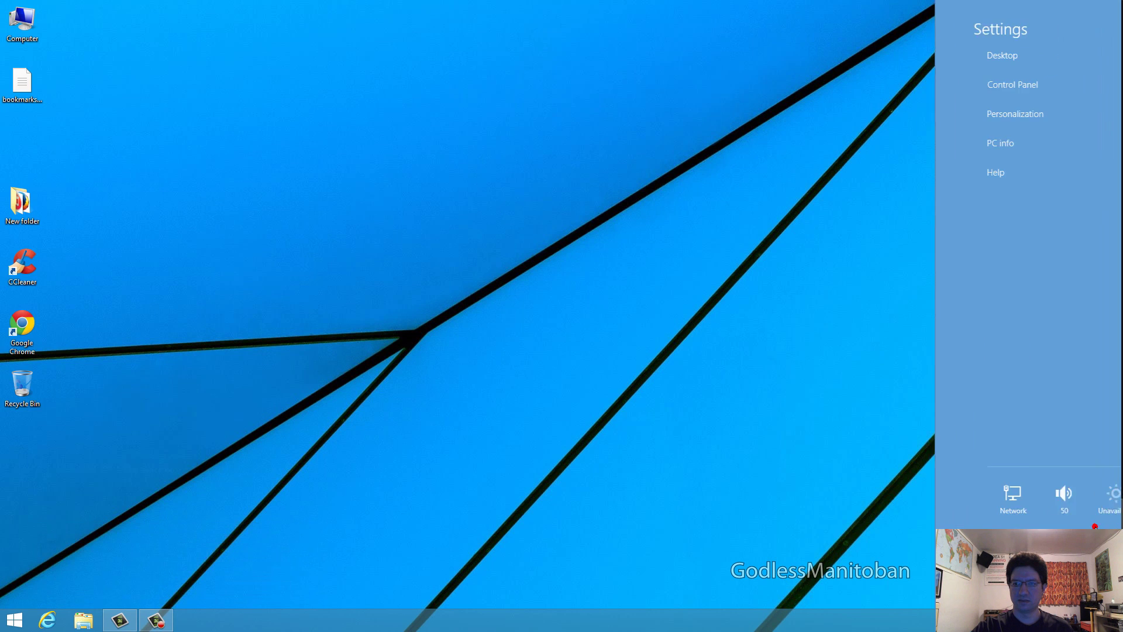
{"action": "left_click", "coordinate": [950, 86]}
Uninstall Google Chrome from Programs and Features, also deleting its browsing data
{"action": "double_click", "coordinate": [682, 103]}
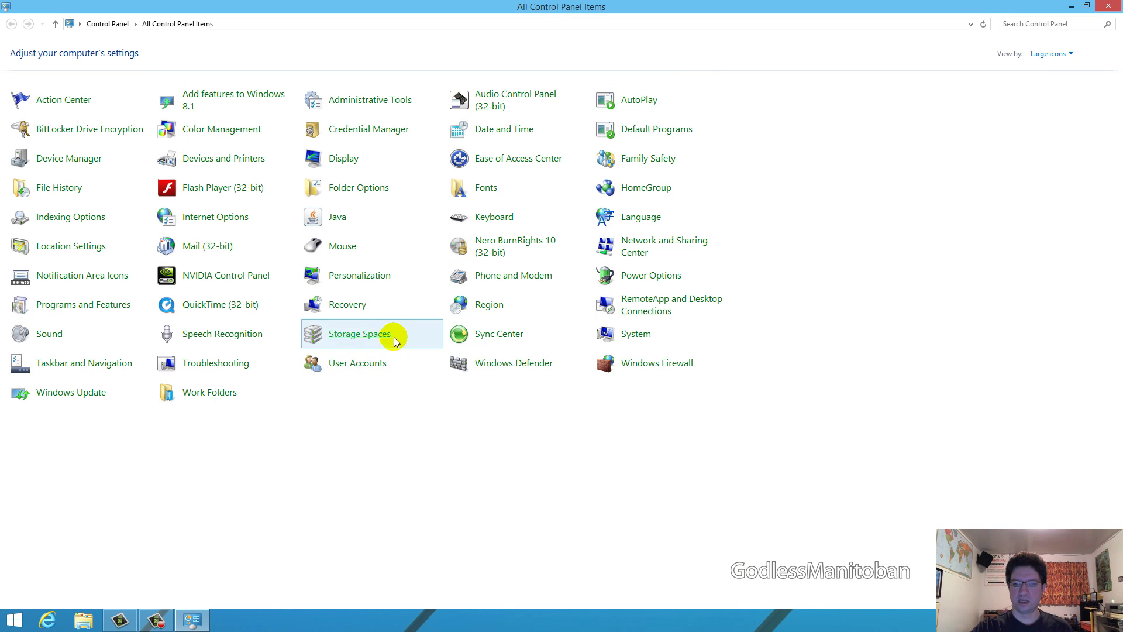
{"action": "left_click", "coordinate": [122, 309]}
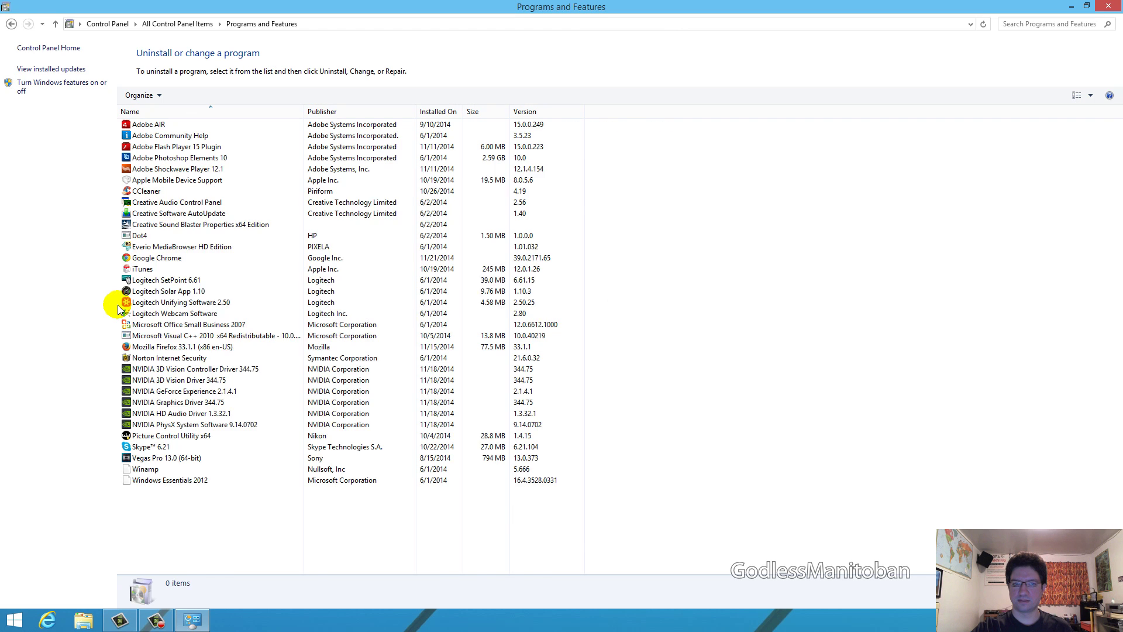
{"action": "left_click", "coordinate": [124, 311]}
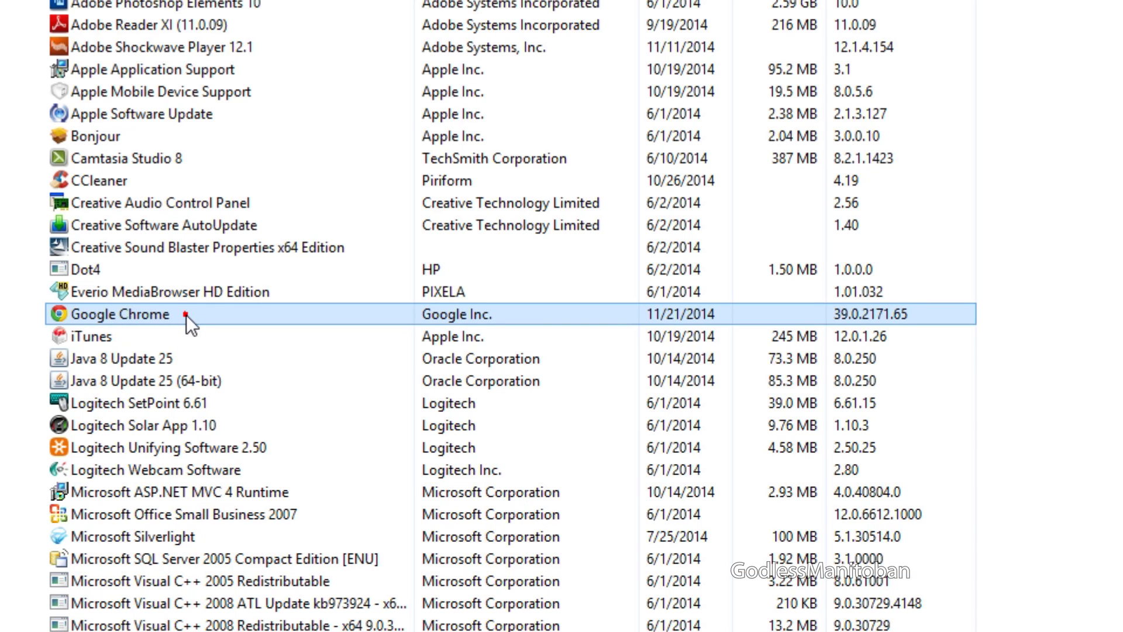
{"action": "right_click", "coordinate": [186, 315]}
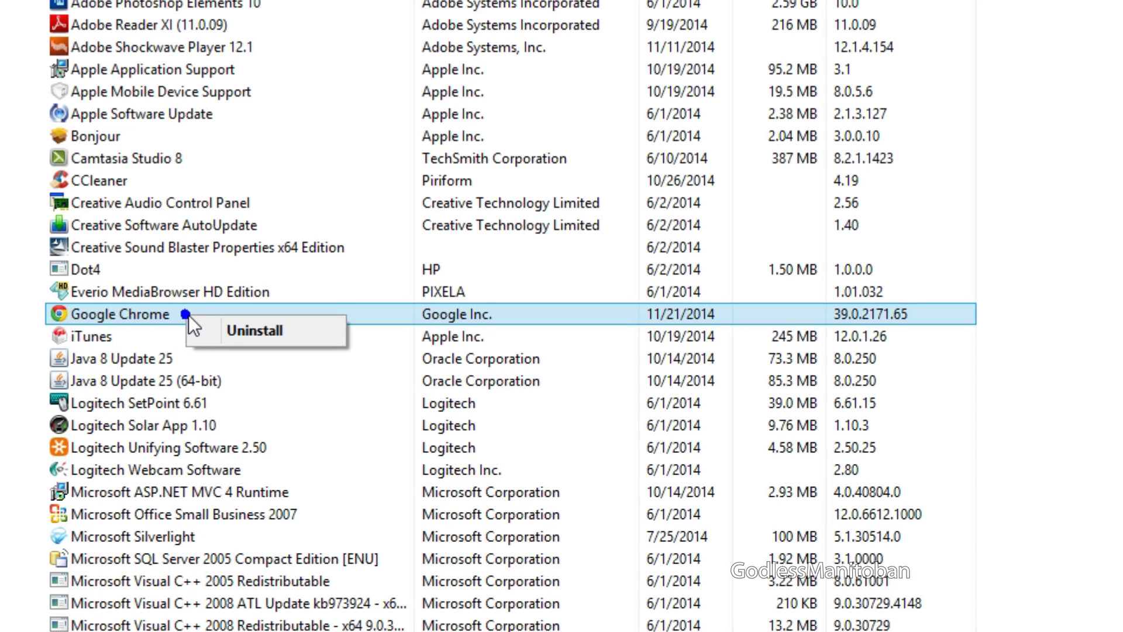
{"action": "left_click", "coordinate": [209, 330]}
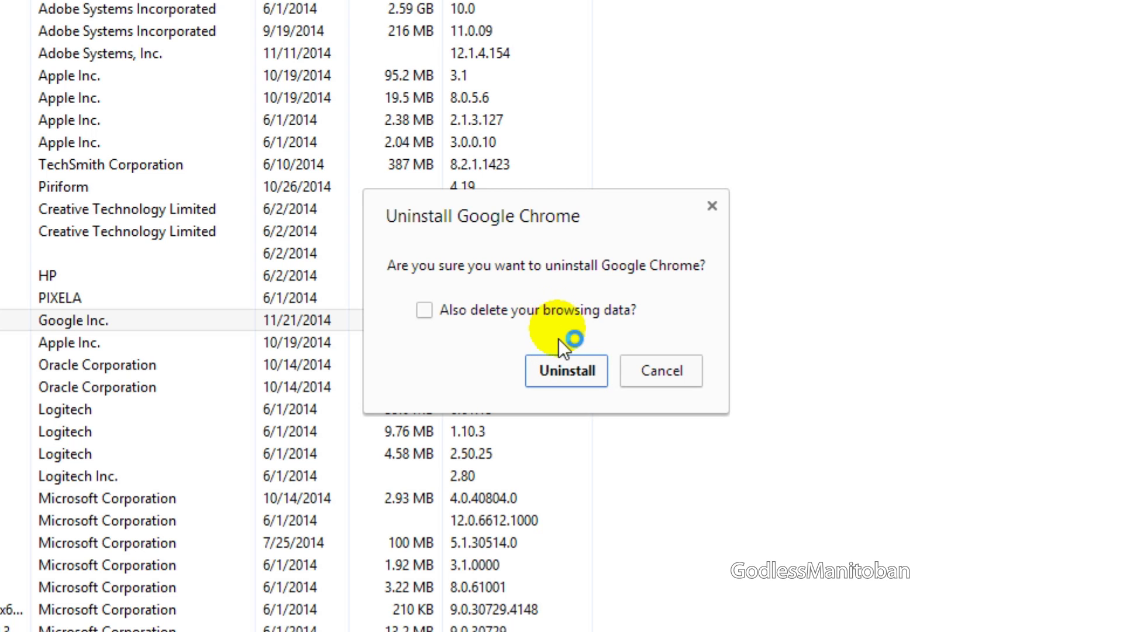
{"action": "left_click", "coordinate": [424, 310]}
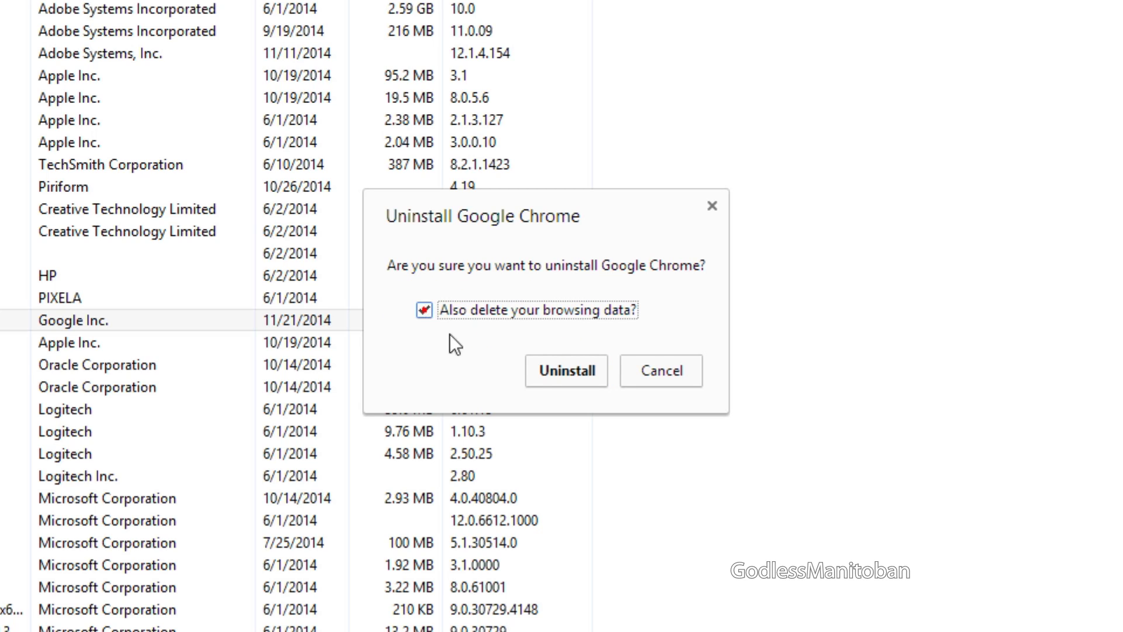
{"action": "left_click", "coordinate": [564, 373]}
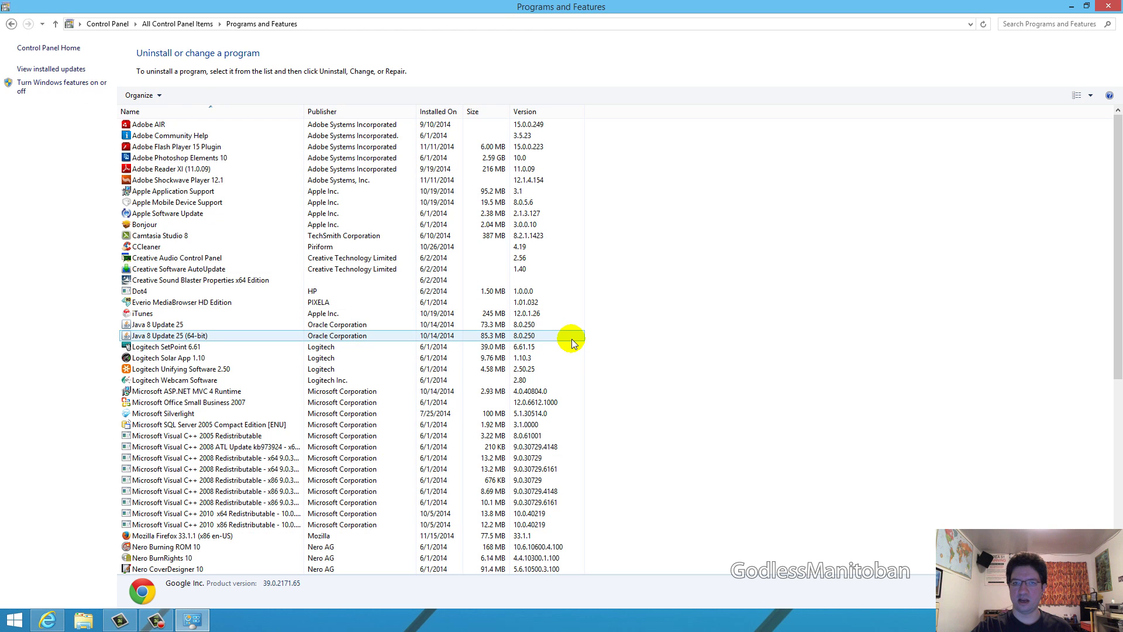
Close Programs and Features and set Folder Options to show hidden files, folders and drives
{"action": "key", "text": "alt+F4"}
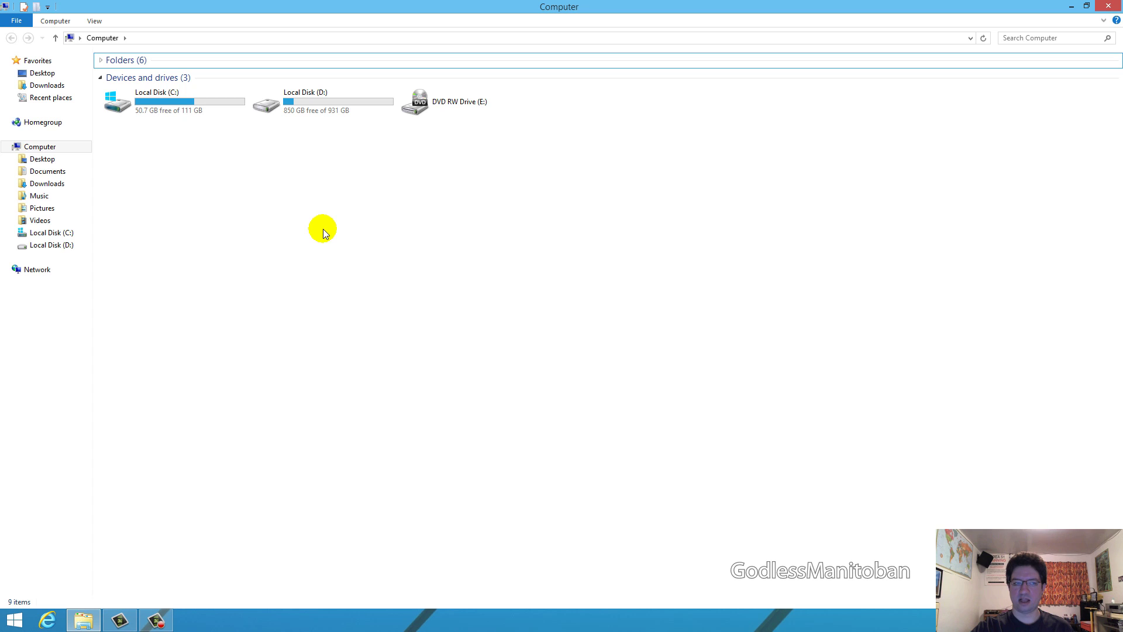
{"action": "left_click", "coordinate": [94, 22]}
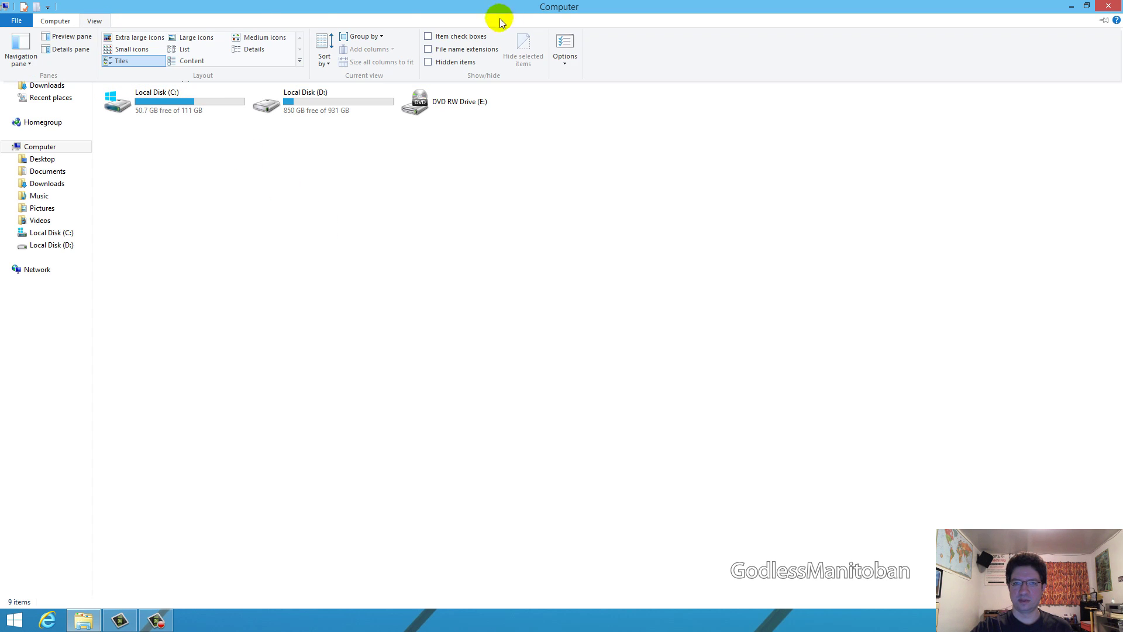
{"action": "left_click", "coordinate": [572, 44]}
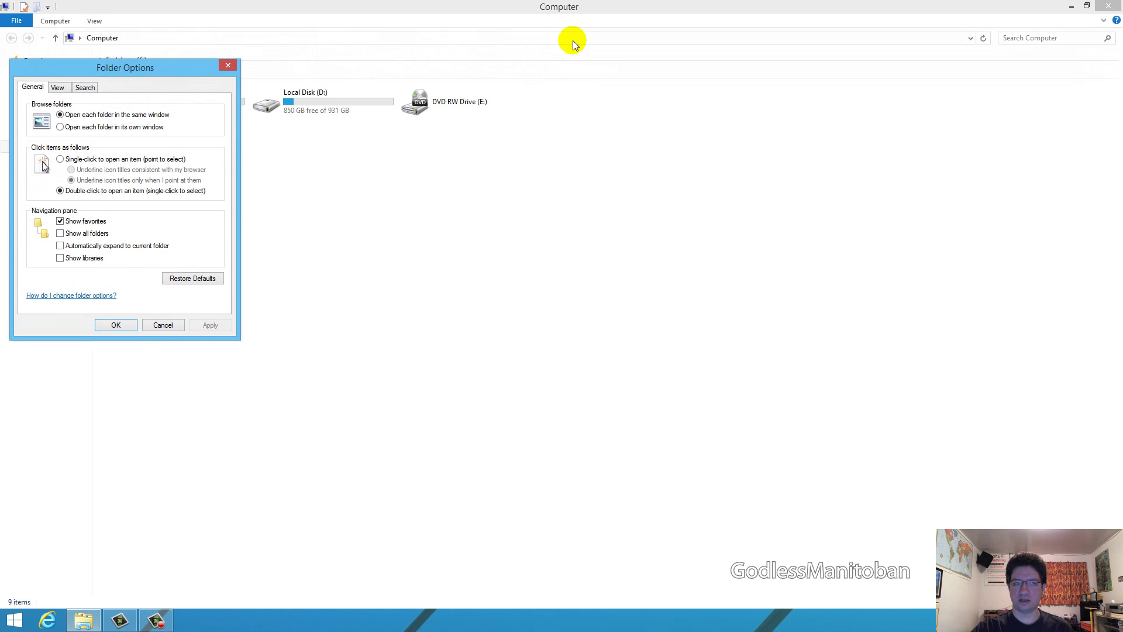
{"action": "left_click", "coordinate": [84, 114]}
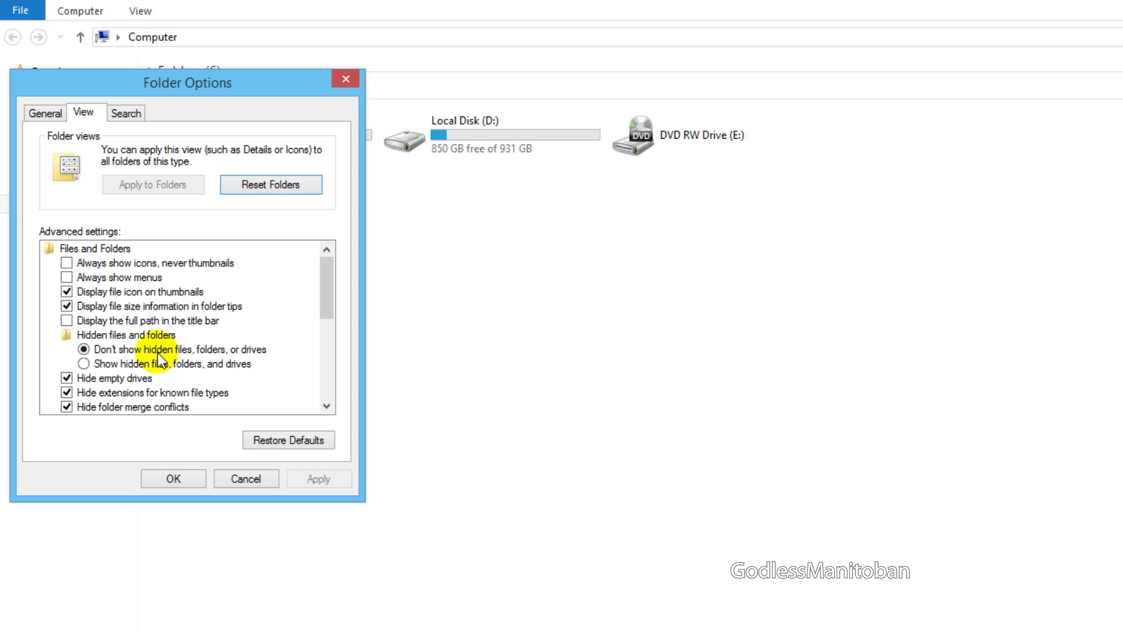
{"action": "left_click", "coordinate": [83, 364]}
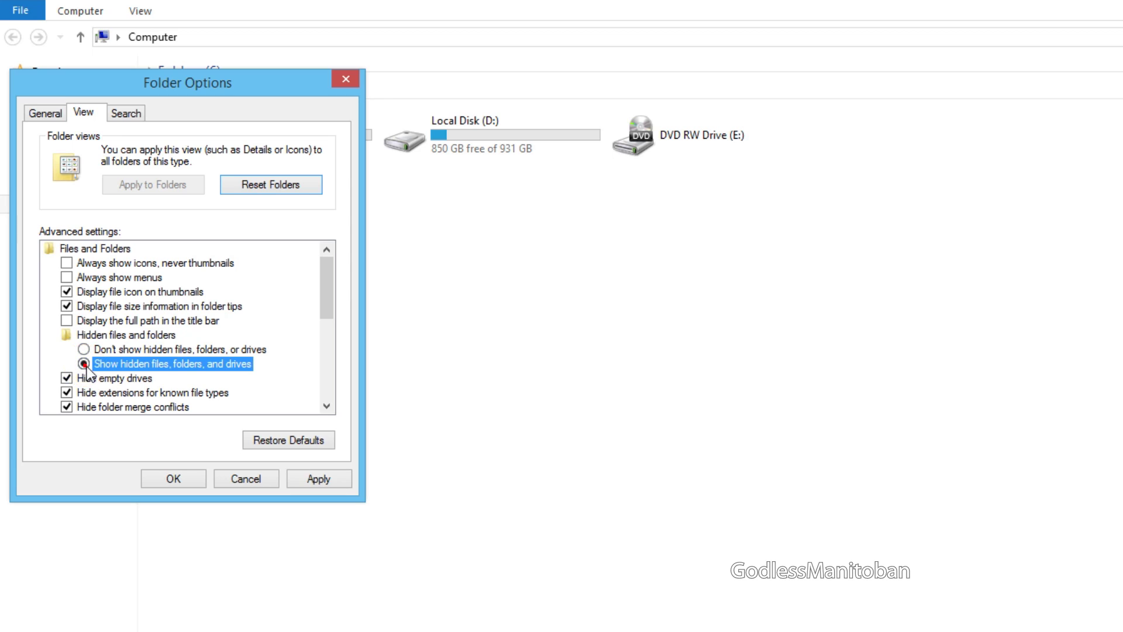
{"action": "left_click", "coordinate": [312, 478]}
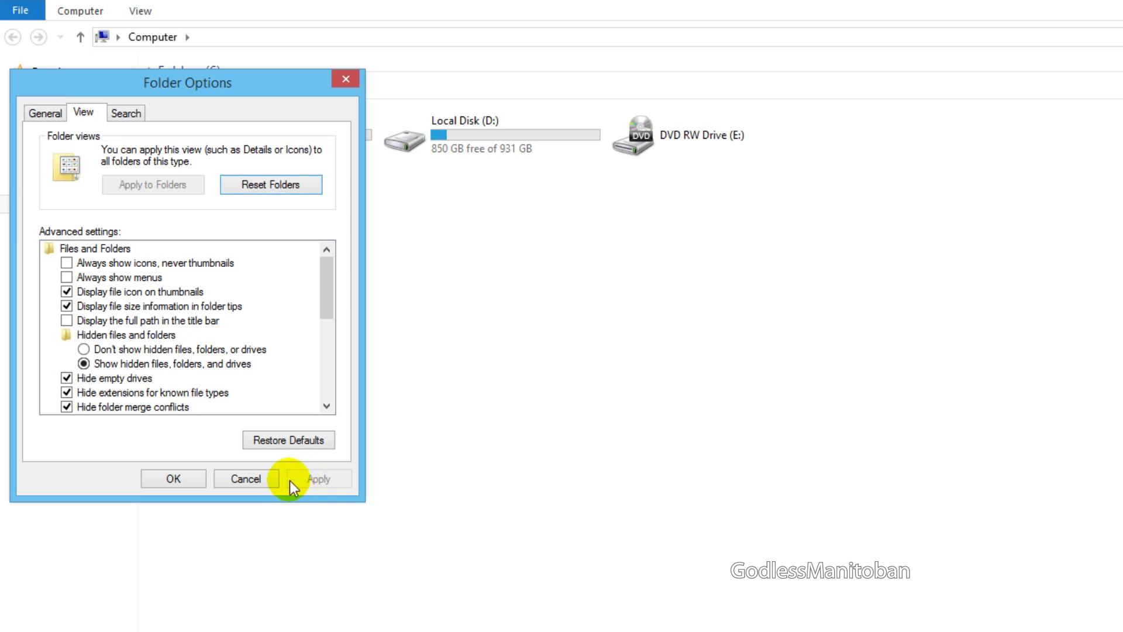
{"action": "left_click", "coordinate": [170, 481]}
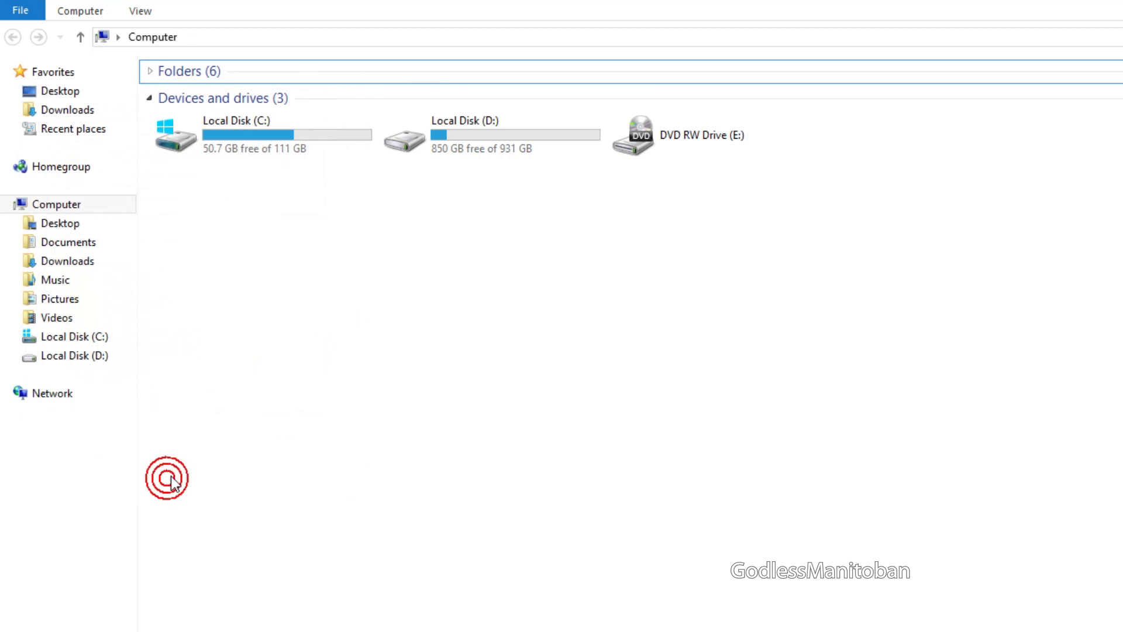
Browse to C:\Program Files (x86) and bring up the actions for its leftover Google folder
{"action": "left_click", "coordinate": [99, 345]}
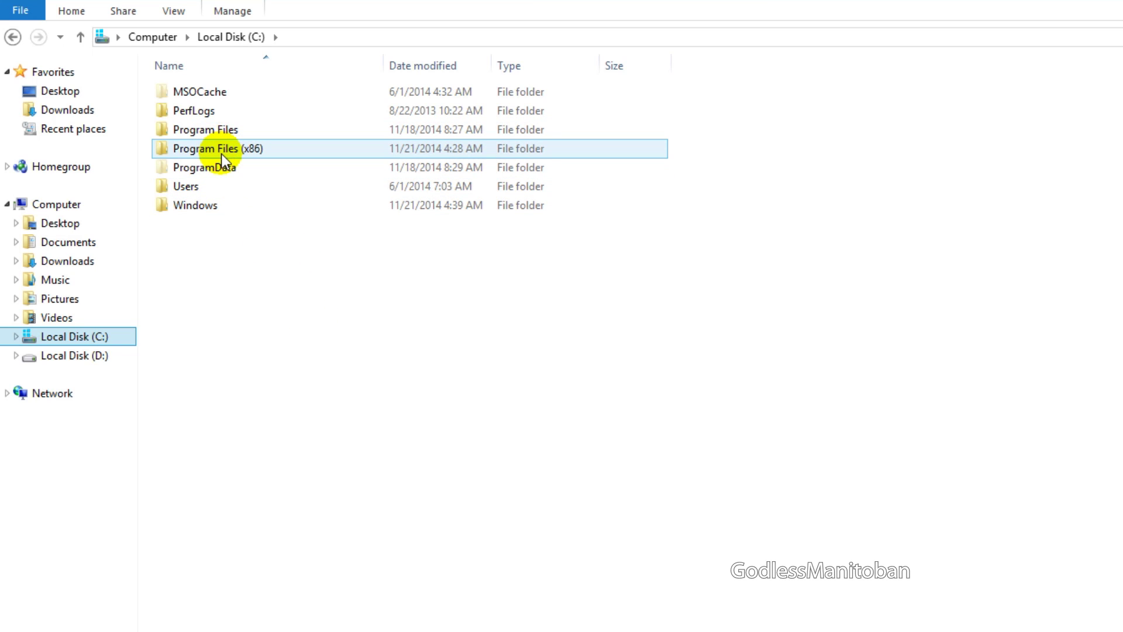
{"action": "mouse_move", "coordinate": [221, 154]}
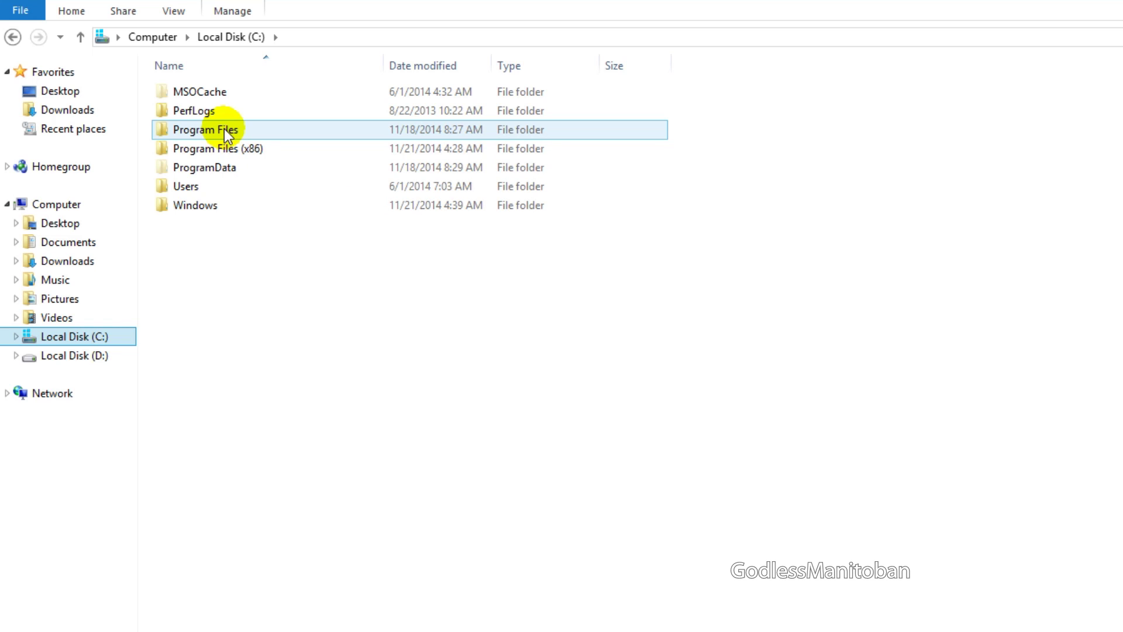
{"action": "double_click", "coordinate": [224, 128]}
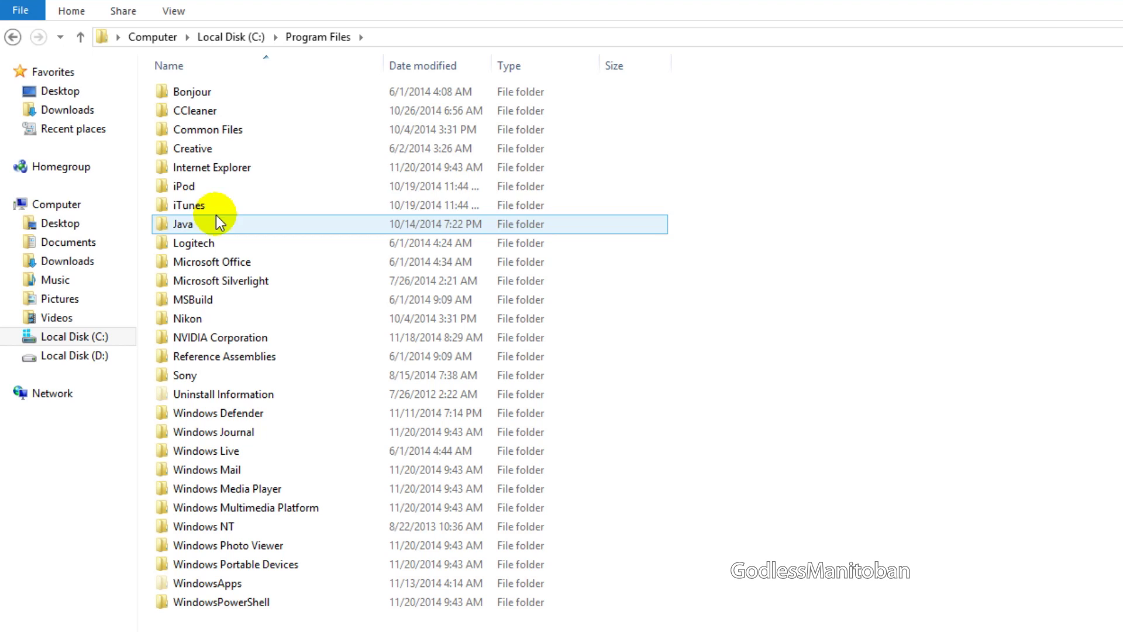
{"action": "key", "text": "BackSpace"}
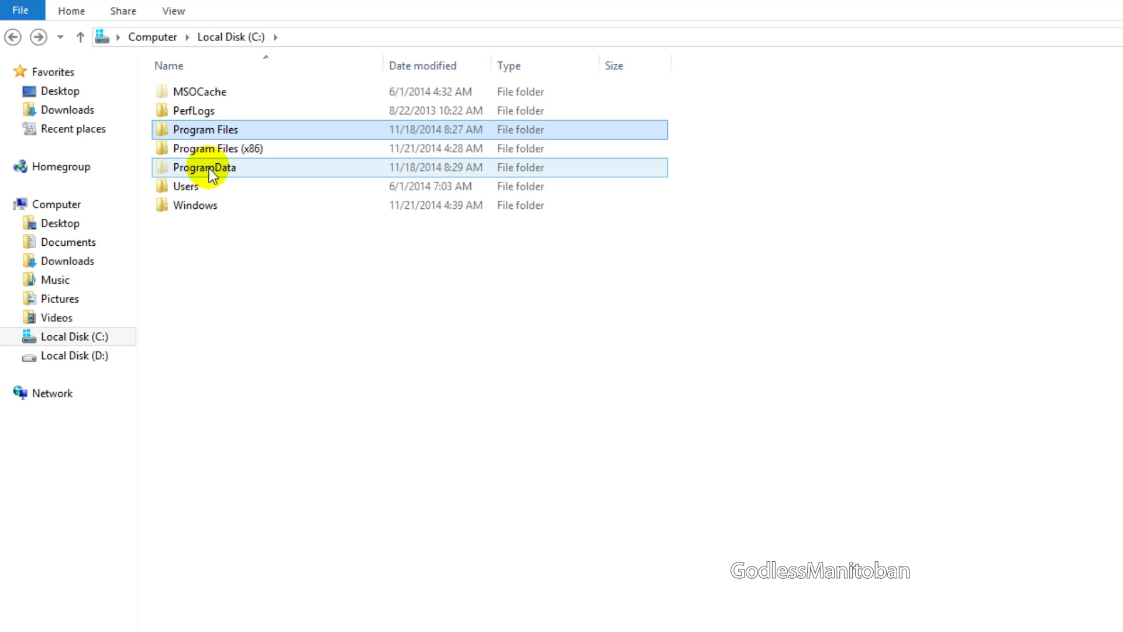
{"action": "double_click", "coordinate": [227, 149]}
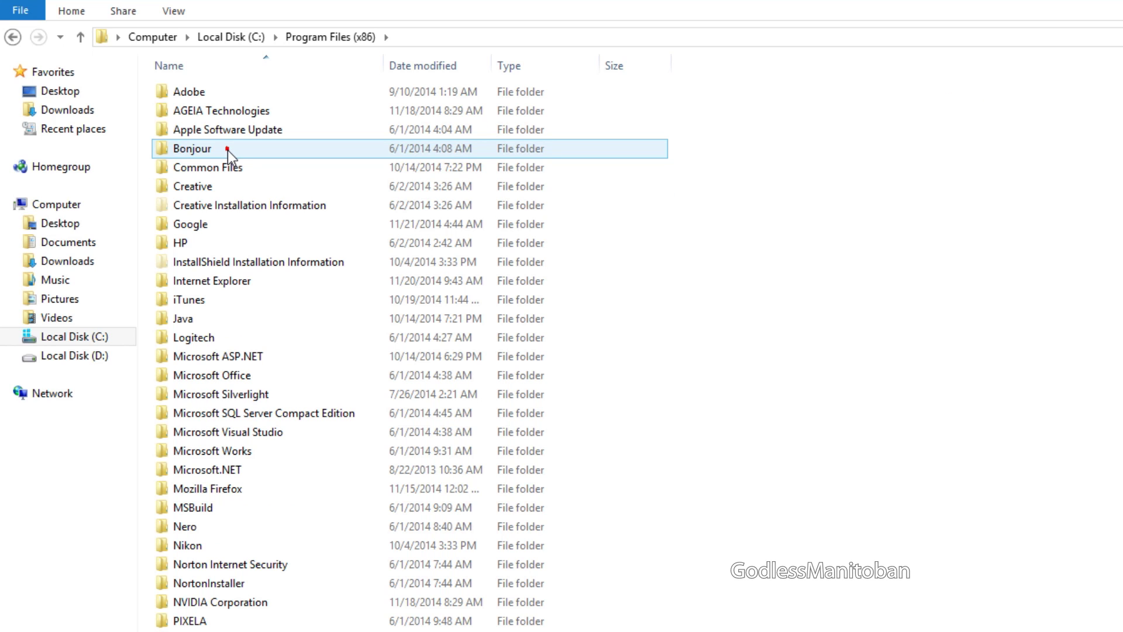
{"action": "left_click", "coordinate": [192, 226]}
{"action": "right_click", "coordinate": [192, 226]}
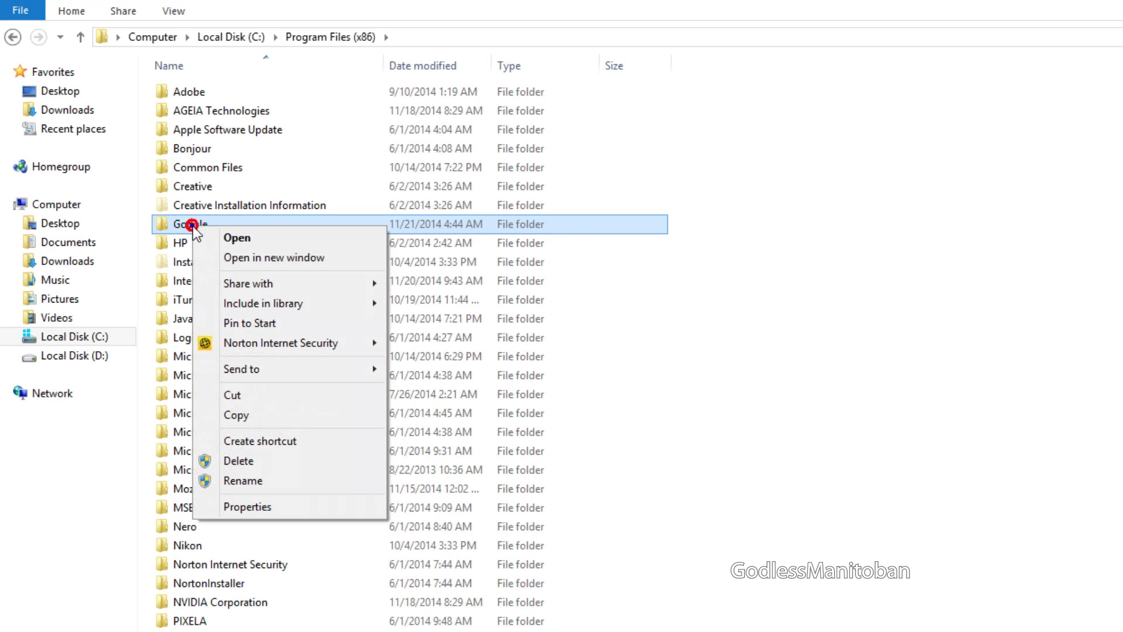
Delete the Program Files (x86) Google folder and browse to Users > your profile > AppData > Local
{"action": "left_click", "coordinate": [275, 463]}
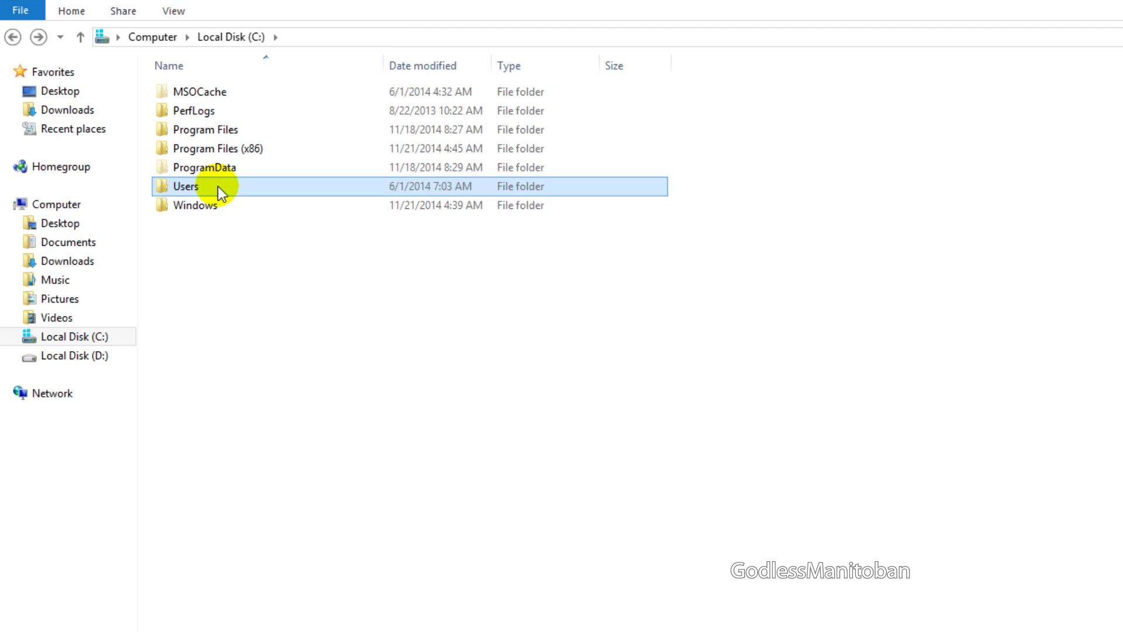
{"action": "double_click", "coordinate": [218, 186]}
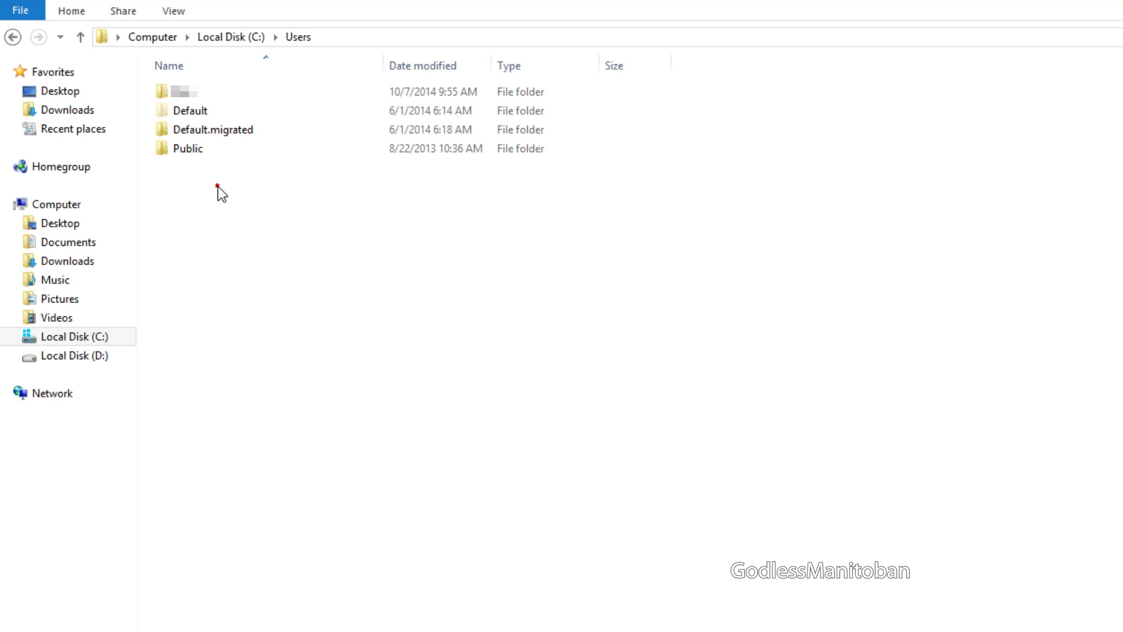
{"action": "left_click", "coordinate": [193, 92]}
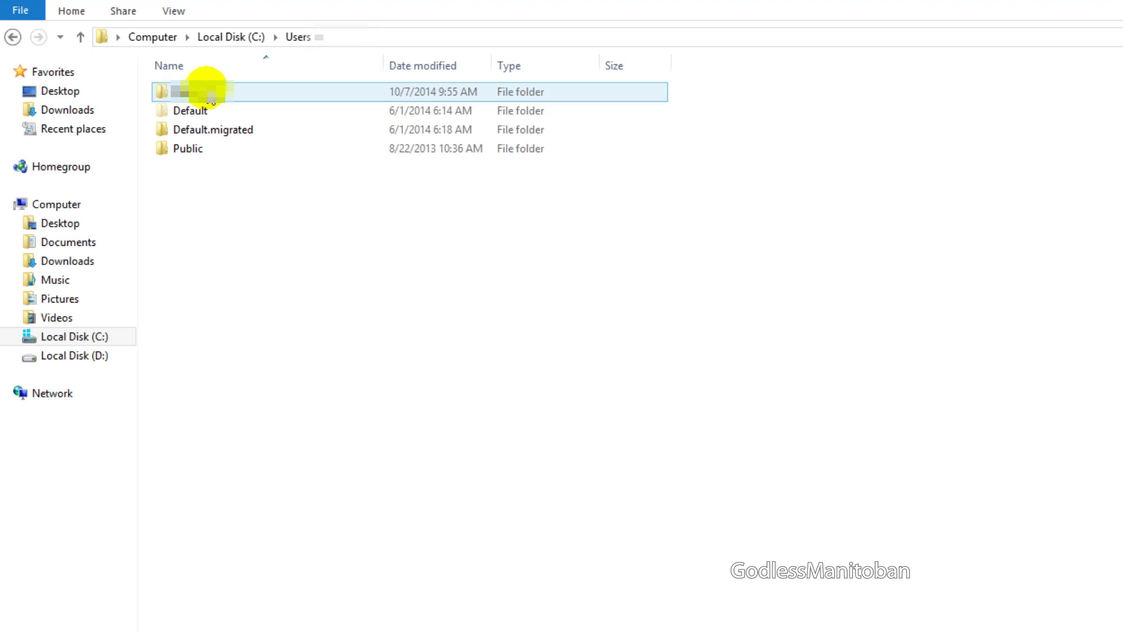
{"action": "double_click", "coordinate": [209, 94]}
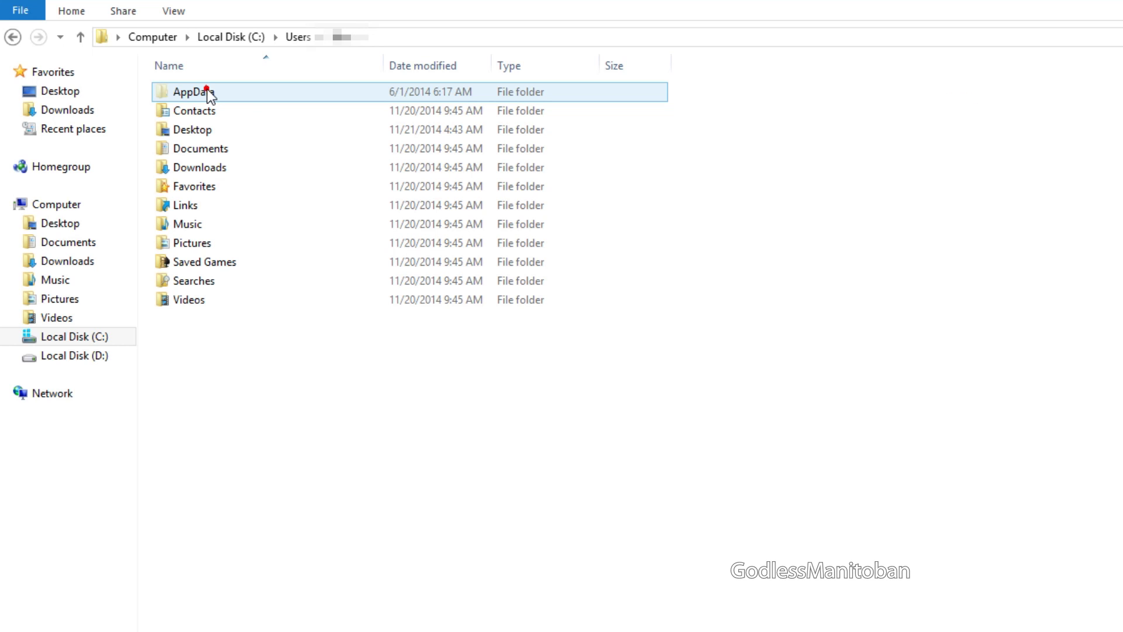
{"action": "double_click", "coordinate": [209, 93]}
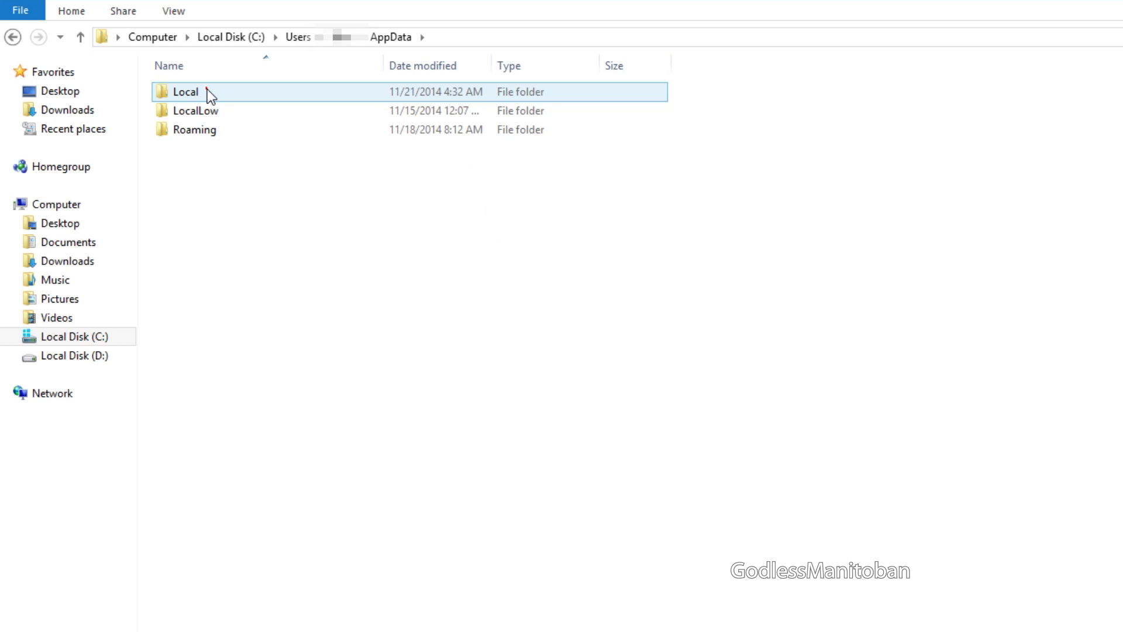
{"action": "double_click", "coordinate": [207, 91]}
Delete the Google folder in AppData\Local, confirming the move to the Recycle Bin
{"action": "left_click", "coordinate": [204, 243]}
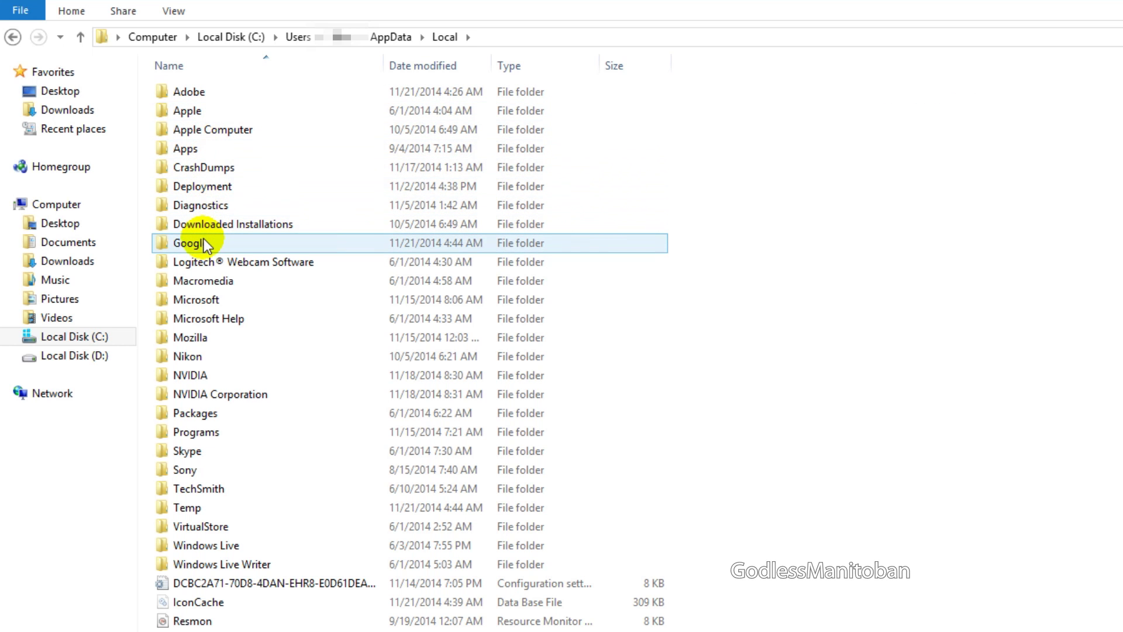
{"action": "right_click", "coordinate": [188, 244]}
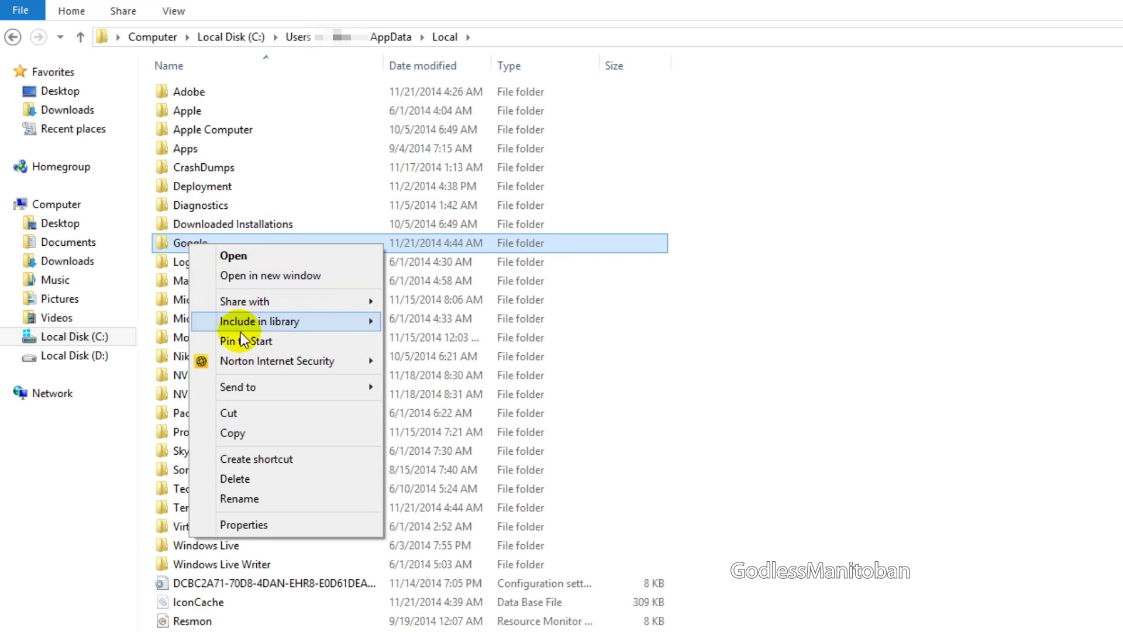
{"action": "left_click", "coordinate": [263, 480]}
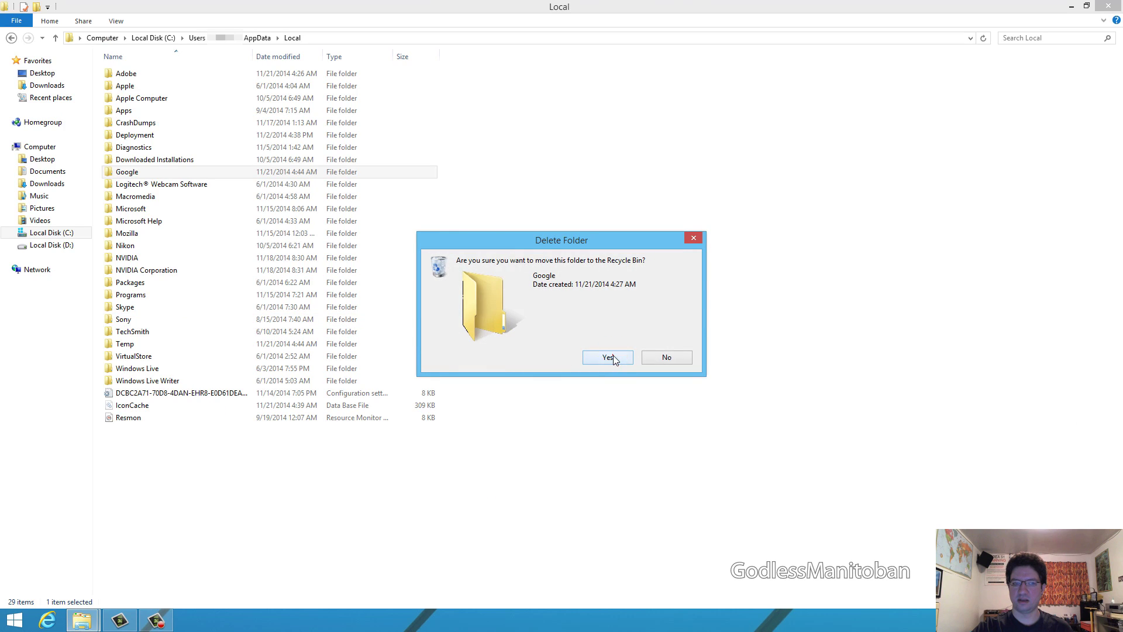
{"action": "left_click", "coordinate": [605, 357]}
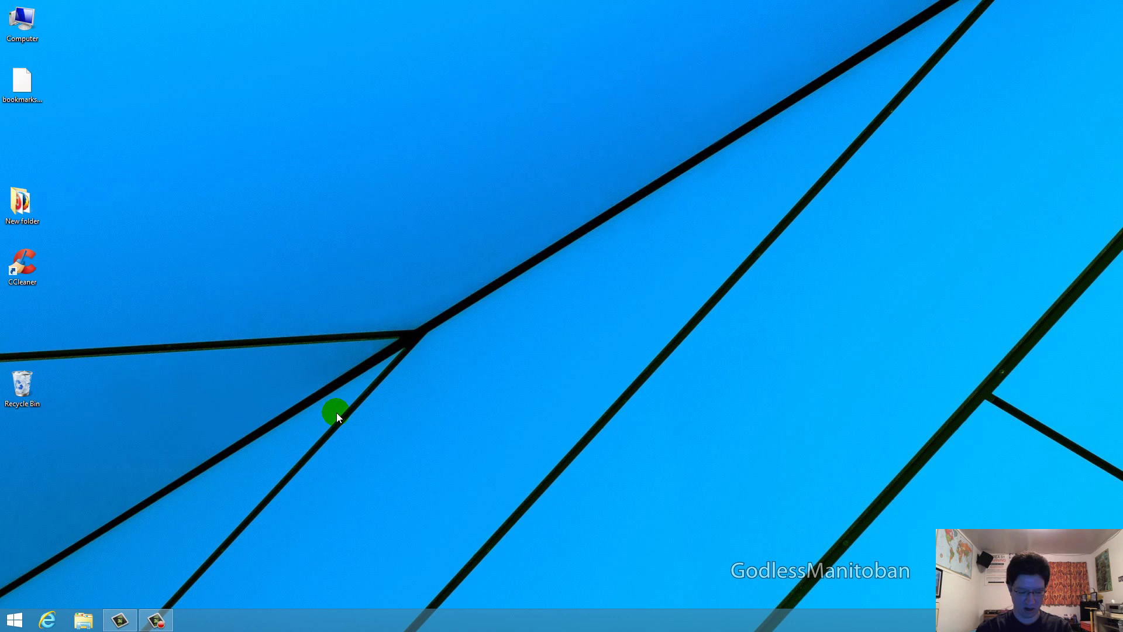
Launch Registry Editor by running regedit from the Win+R prompt
{"action": "key", "text": "super+r"}
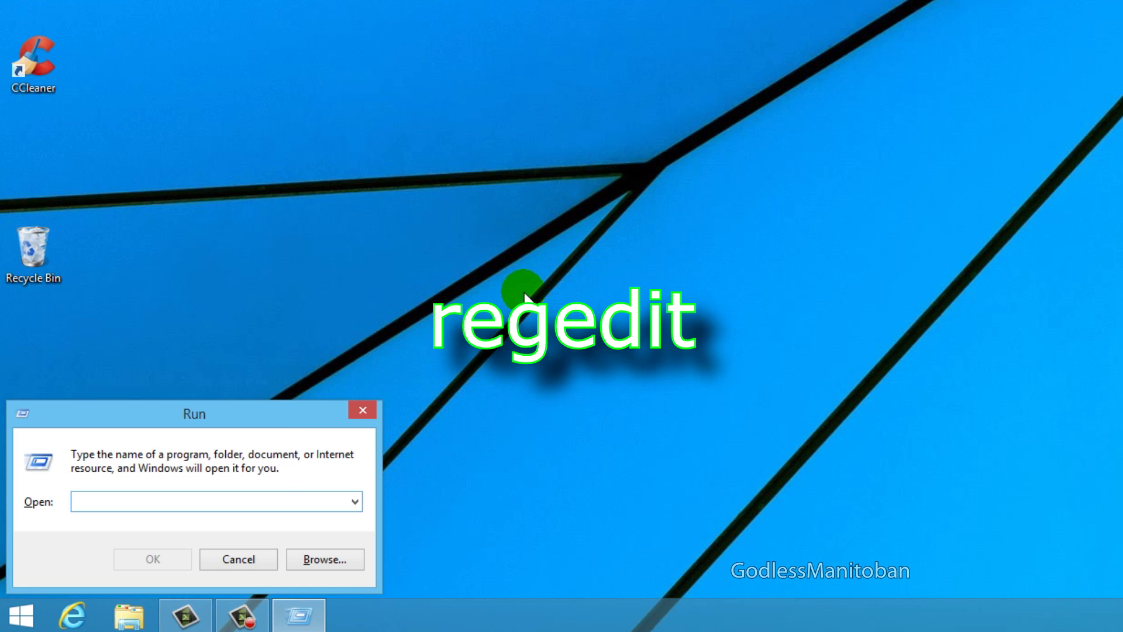
{"action": "type", "text": "regedit"}
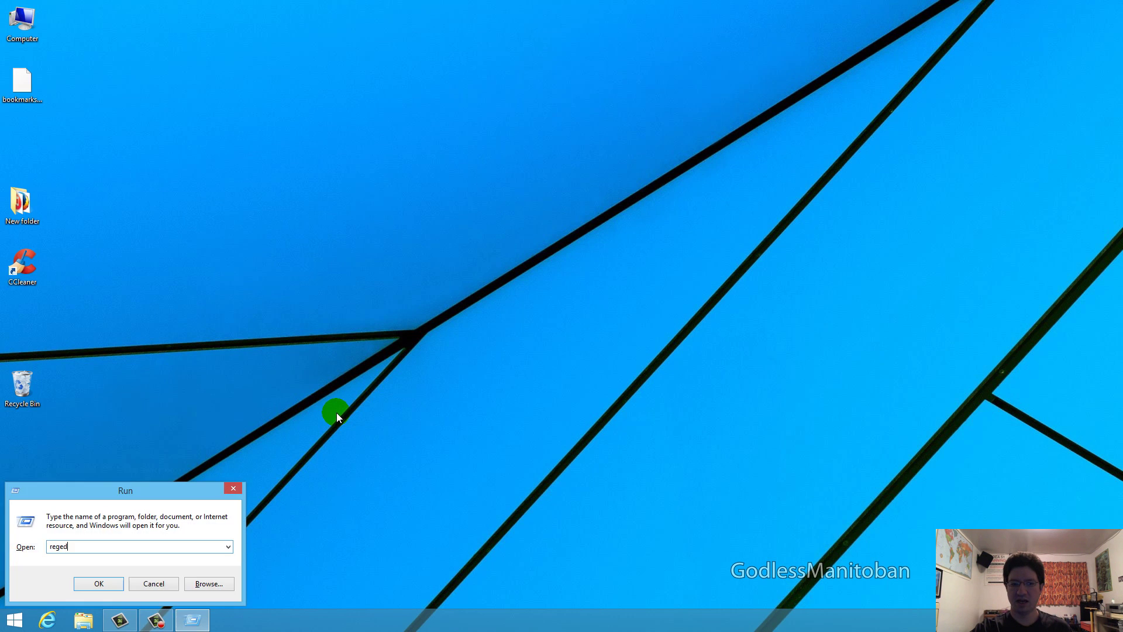
{"action": "key", "text": "Return"}
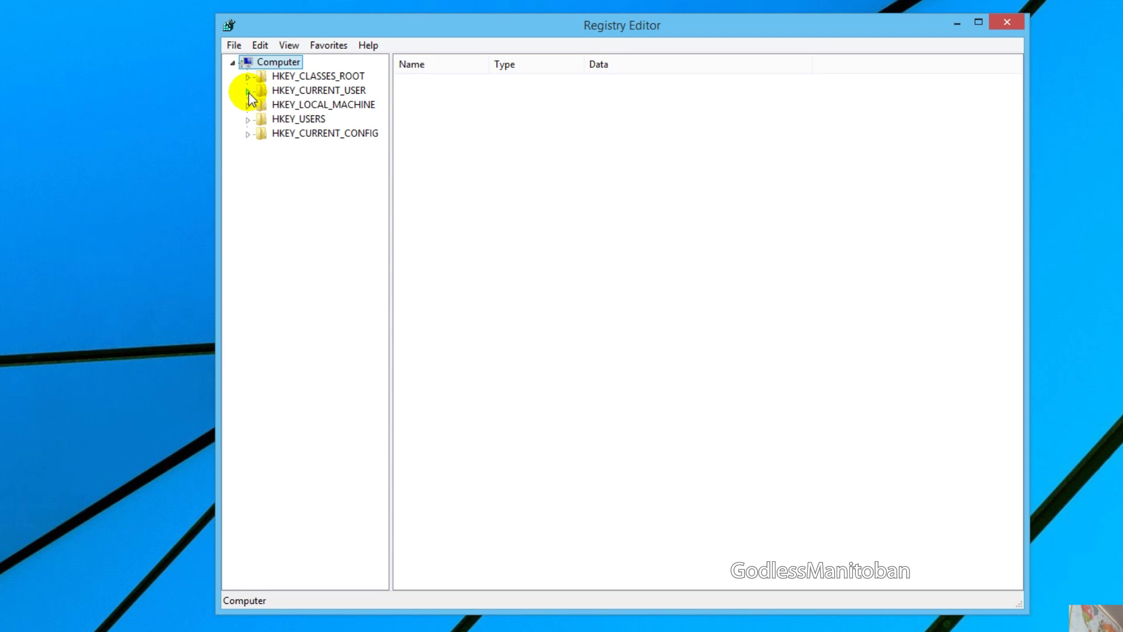
Permanently delete the Google key under HKEY_CURRENT_USER\Software
{"action": "left_click", "coordinate": [248, 91]}
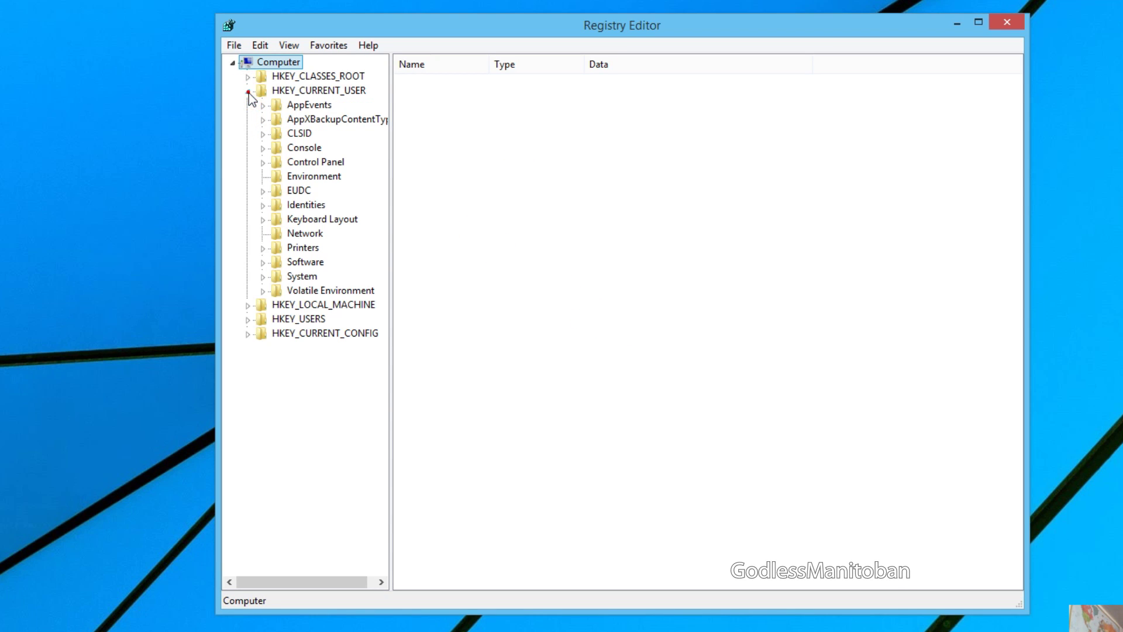
{"action": "left_click", "coordinate": [263, 264]}
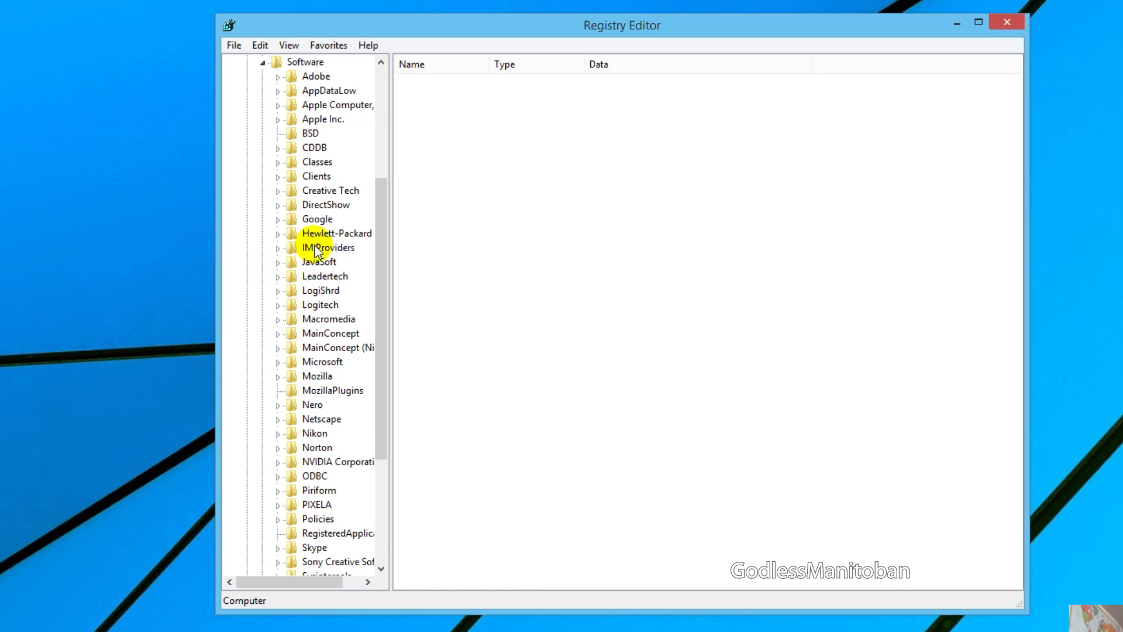
{"action": "left_click", "coordinate": [319, 220]}
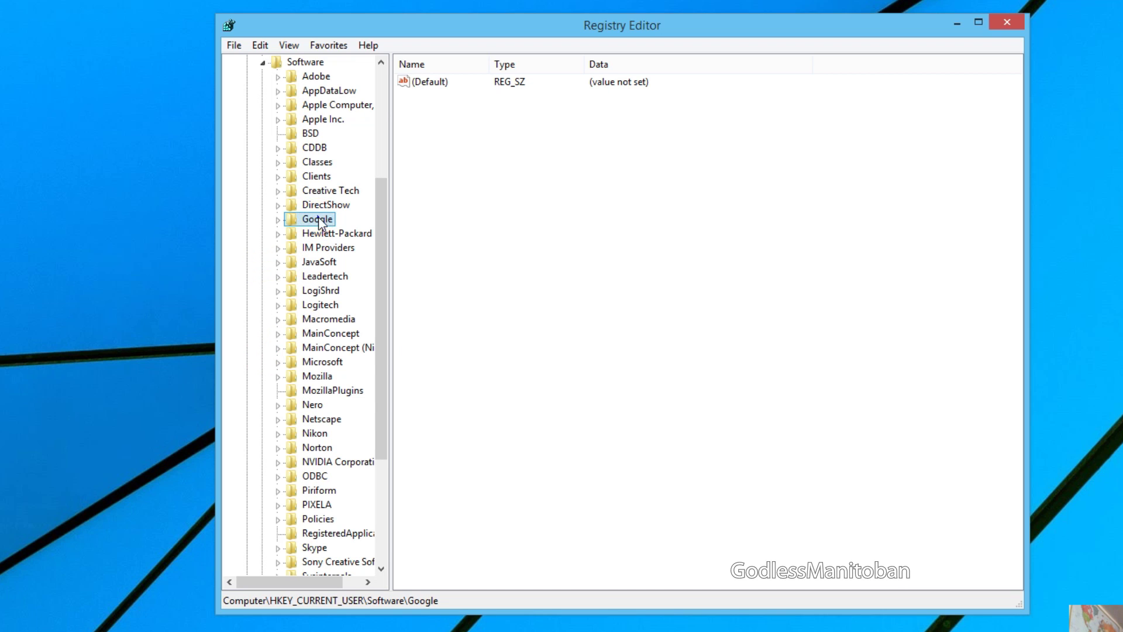
{"action": "right_click", "coordinate": [319, 220]}
{"action": "left_click", "coordinate": [358, 284]}
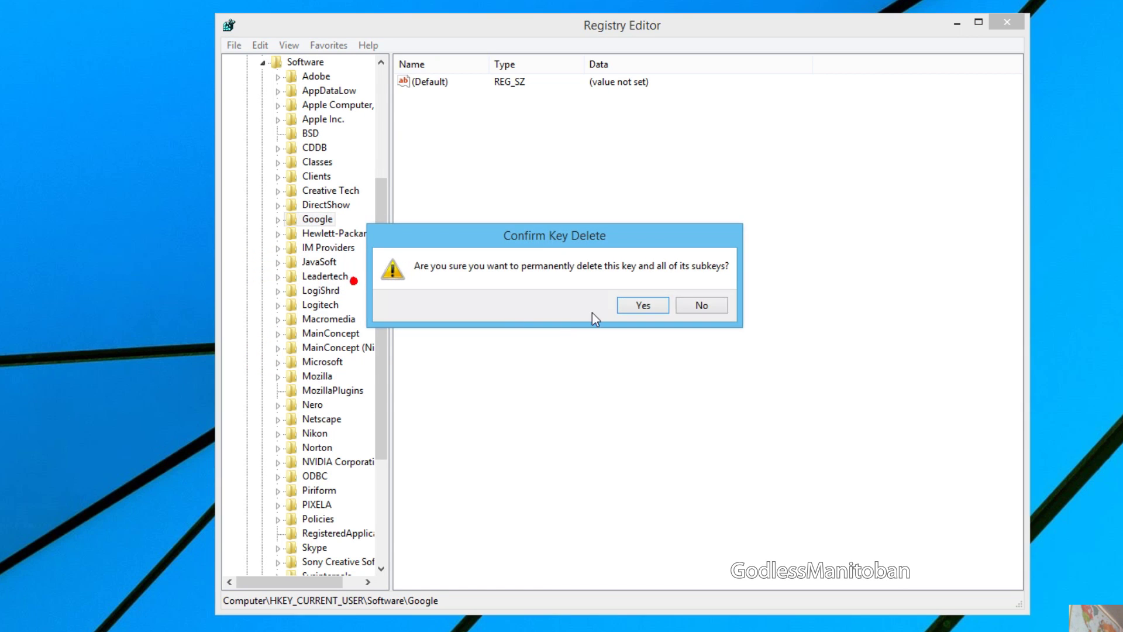
{"action": "left_click", "coordinate": [639, 306]}
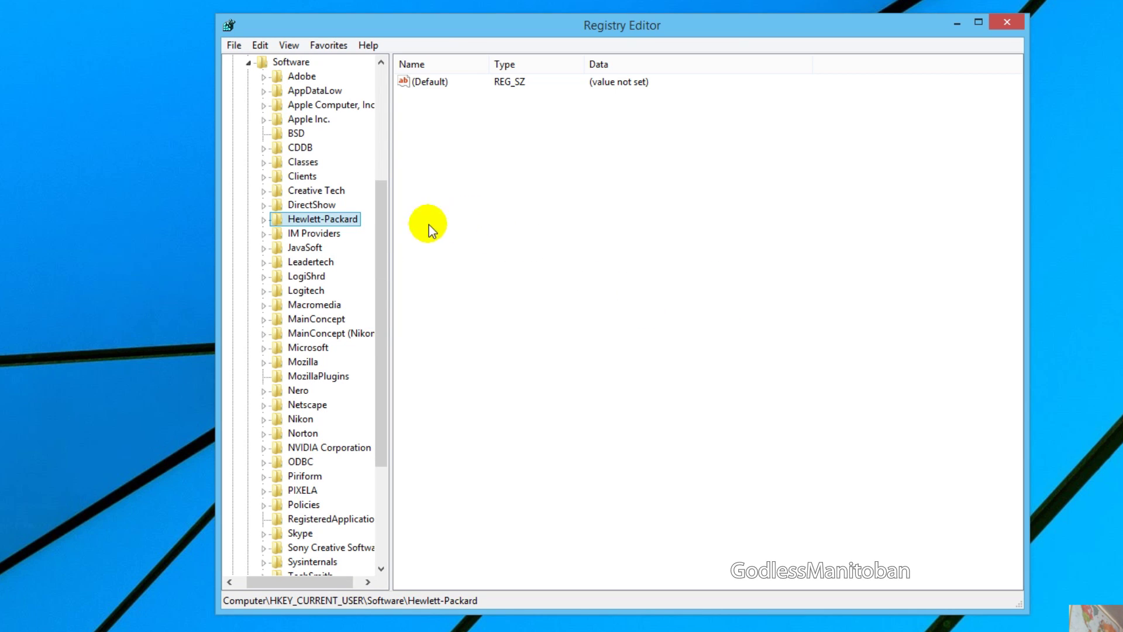
{"action": "left_click_drag", "start_coordinate": [381, 258], "coordinate": [373, 108]}
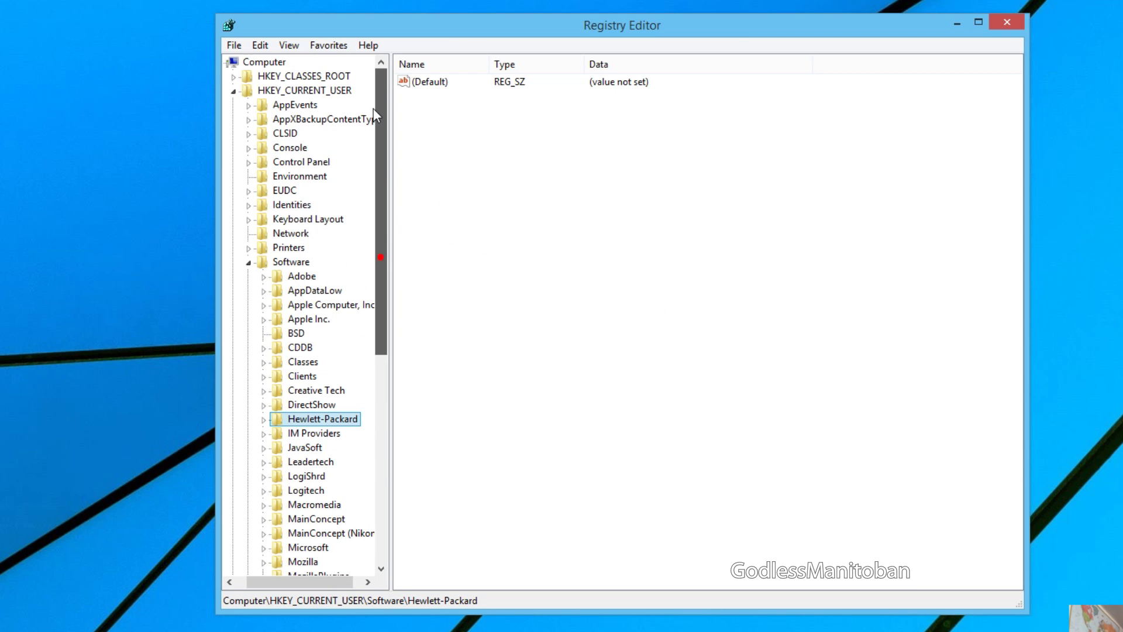
Delete the Google key under HKEY_LOCAL_MACHINE\SOFTWARE, then exit Registry Editor
{"action": "left_click", "coordinate": [234, 92]}
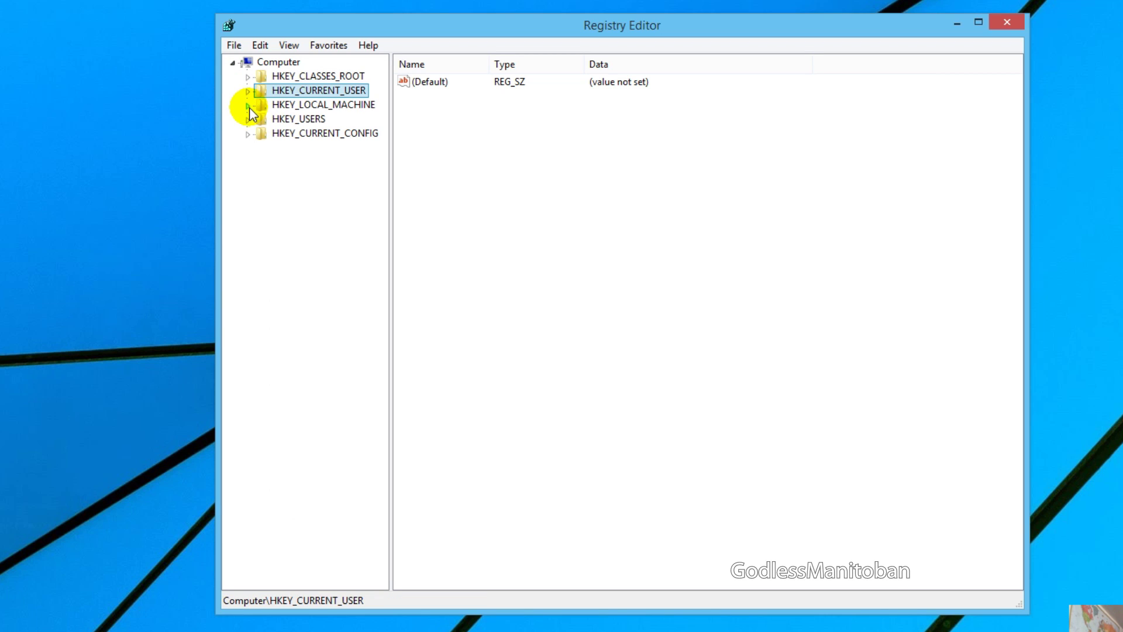
{"action": "left_click", "coordinate": [248, 106]}
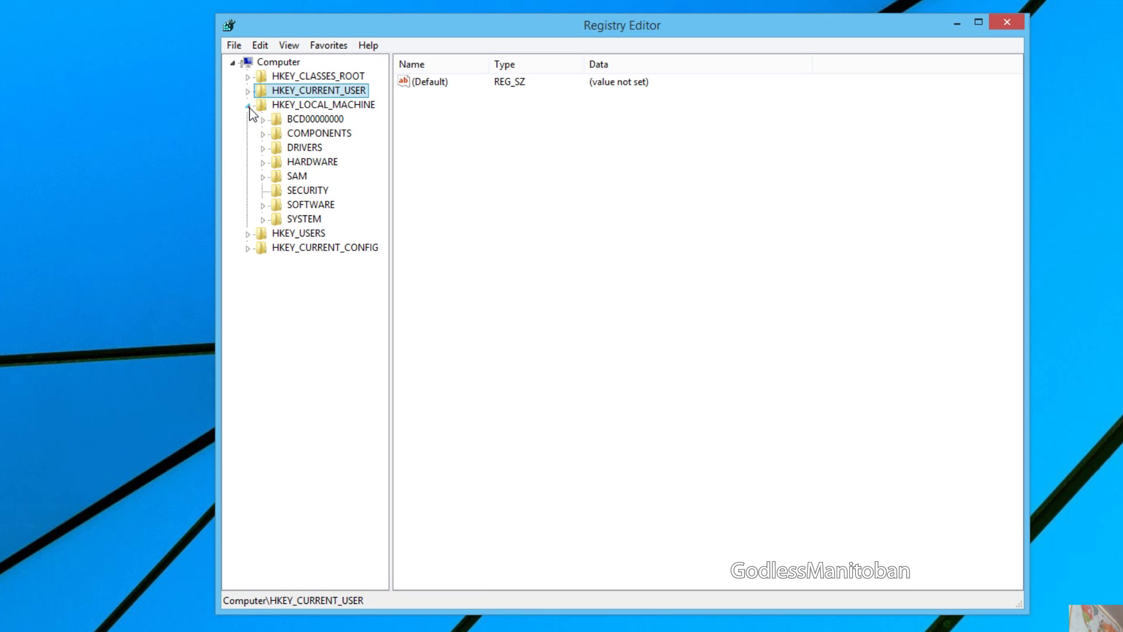
{"action": "left_click", "coordinate": [263, 205]}
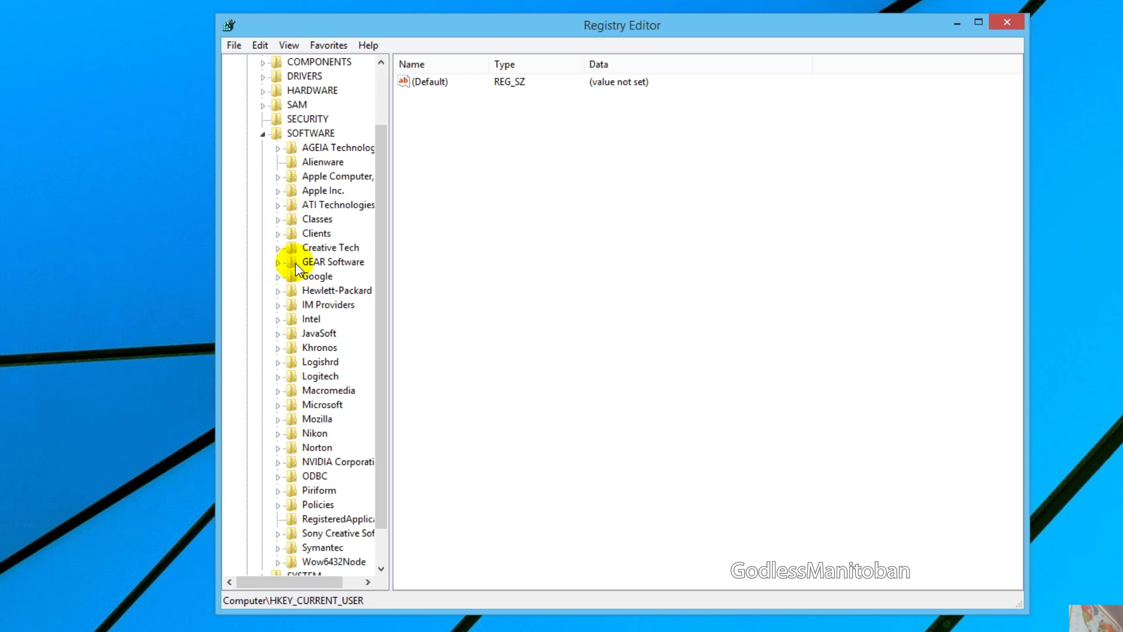
{"action": "left_click", "coordinate": [309, 278]}
{"action": "right_click", "coordinate": [309, 278]}
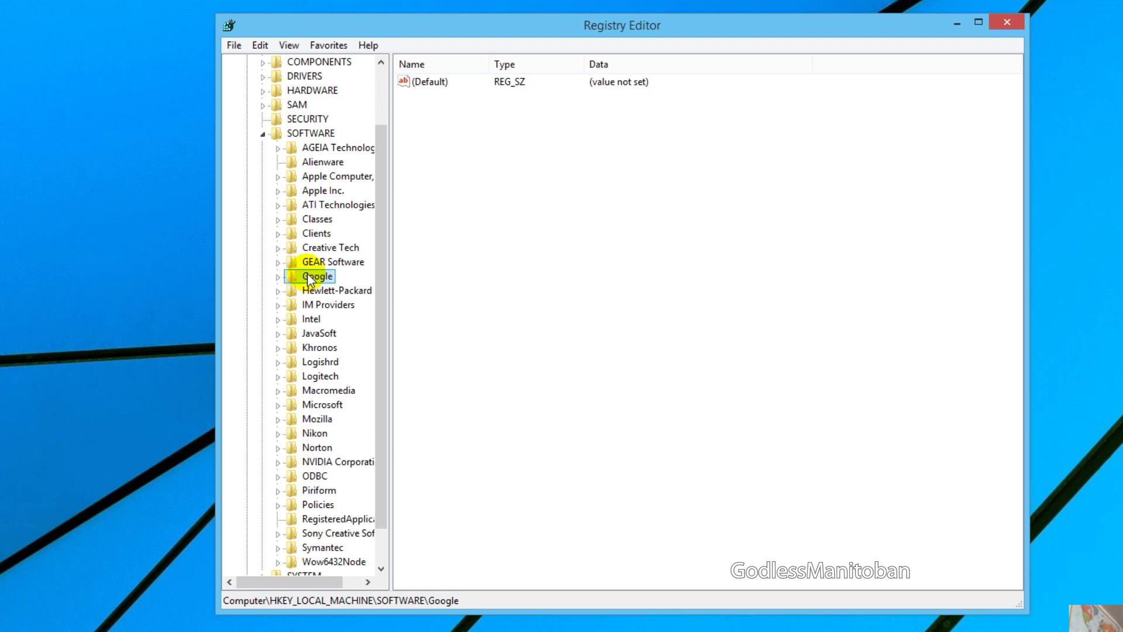
{"action": "left_click", "coordinate": [345, 340]}
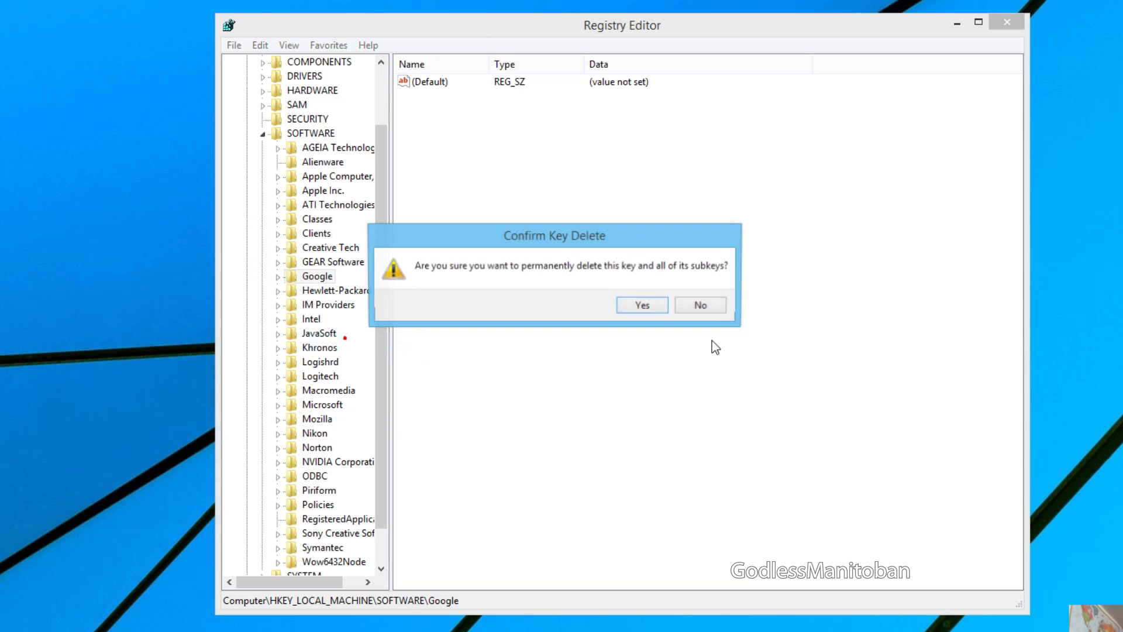
{"action": "left_click", "coordinate": [652, 305]}
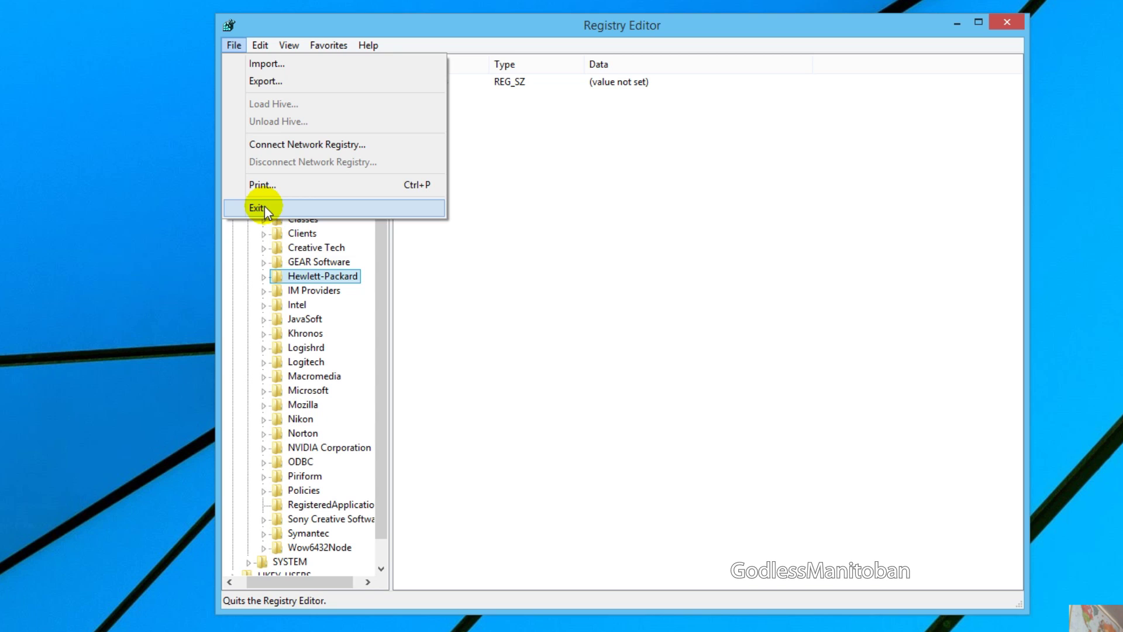
{"action": "left_click", "coordinate": [260, 208]}
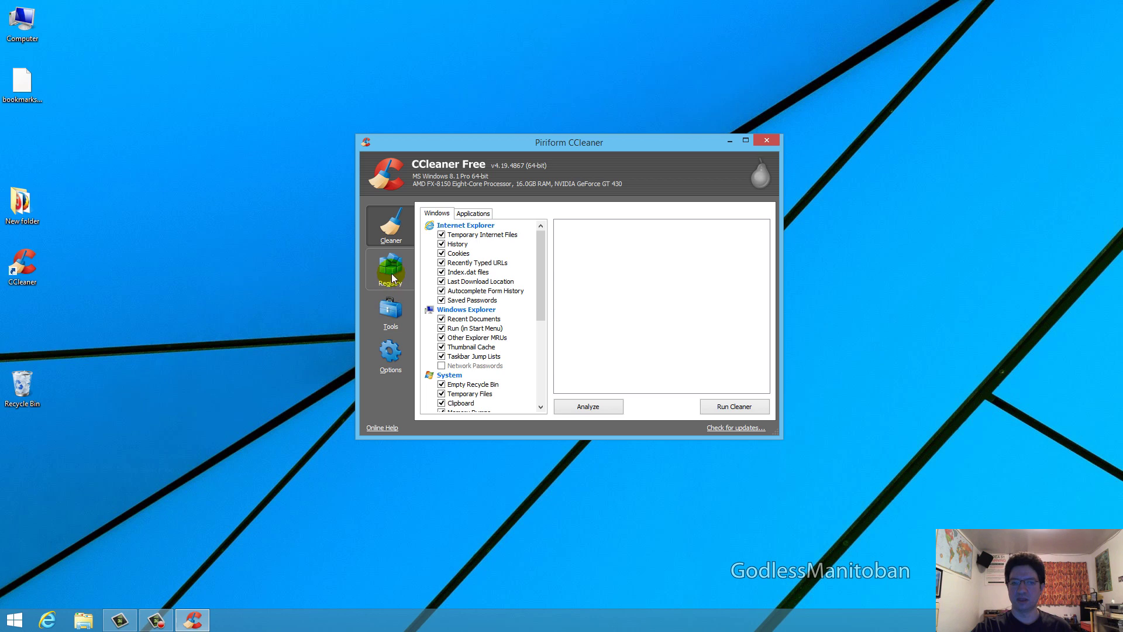
Switch CCleaner to its Registry section, with every issue category checked
{"action": "left_click", "coordinate": [393, 278]}
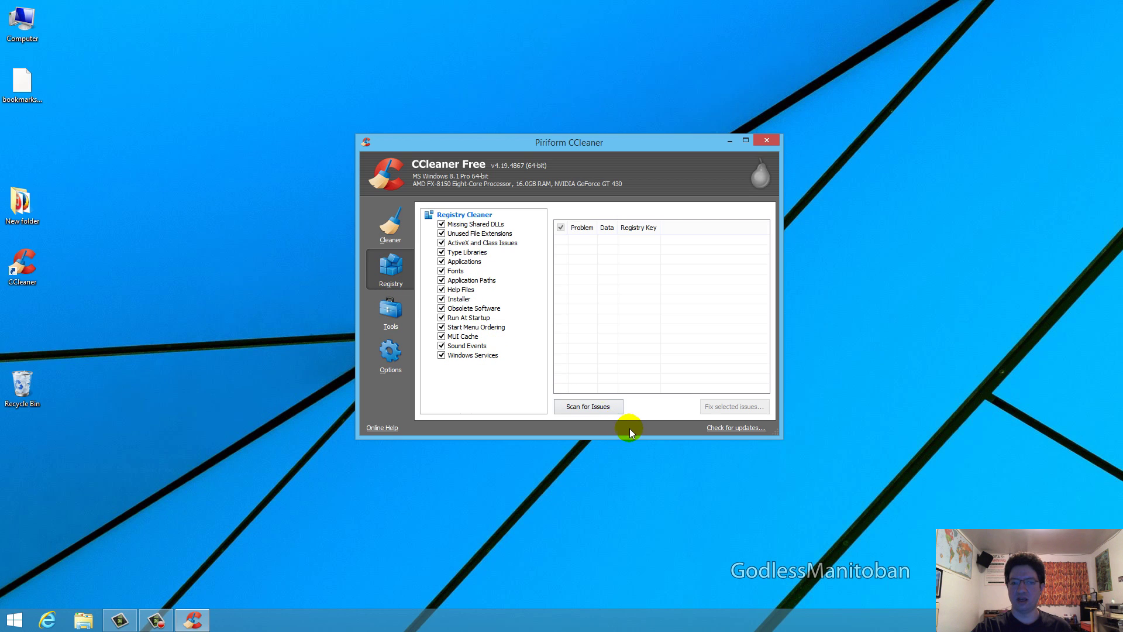